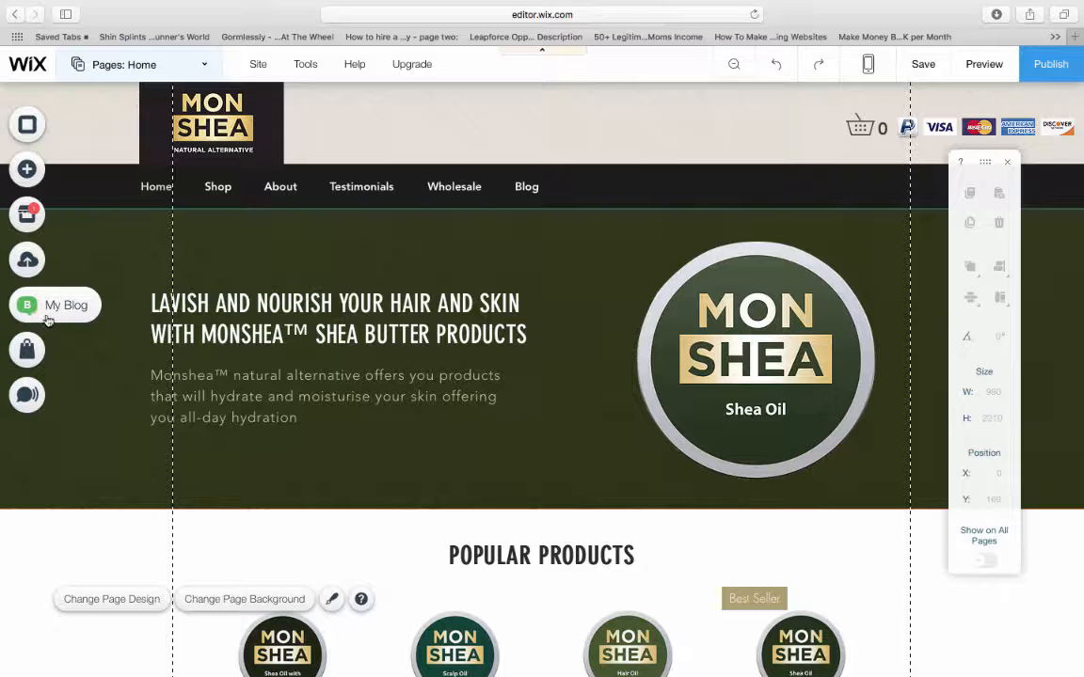
Go to the site's Blog page and start a new post from its blog feed
{"action": "left_click", "coordinate": [36, 317]}
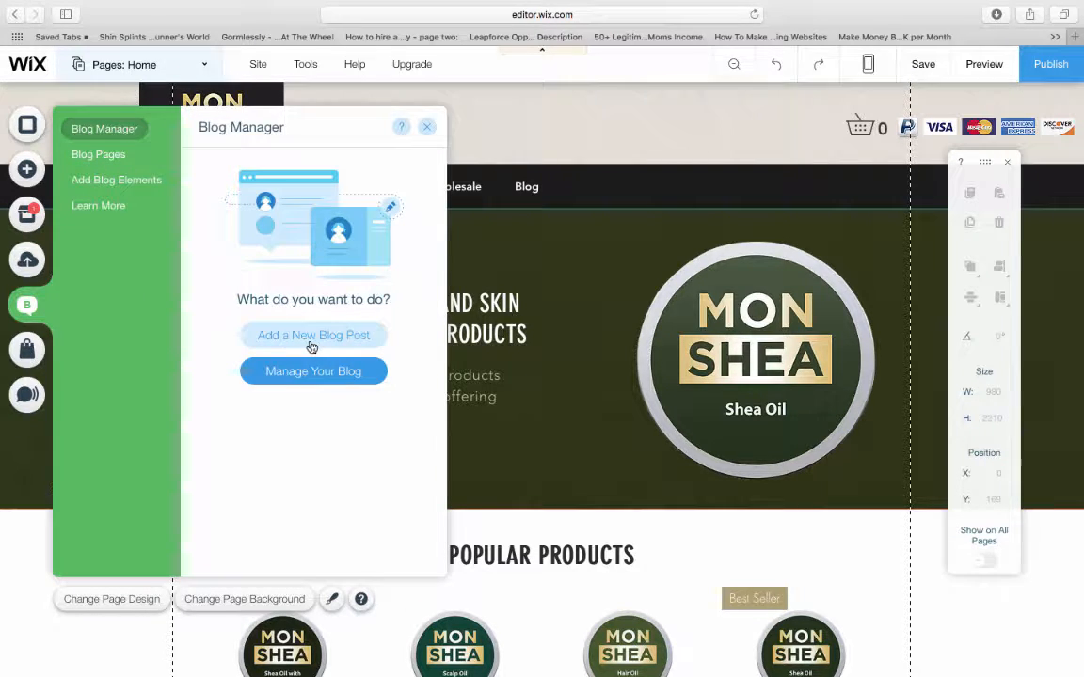
{"action": "left_click", "coordinate": [426, 127]}
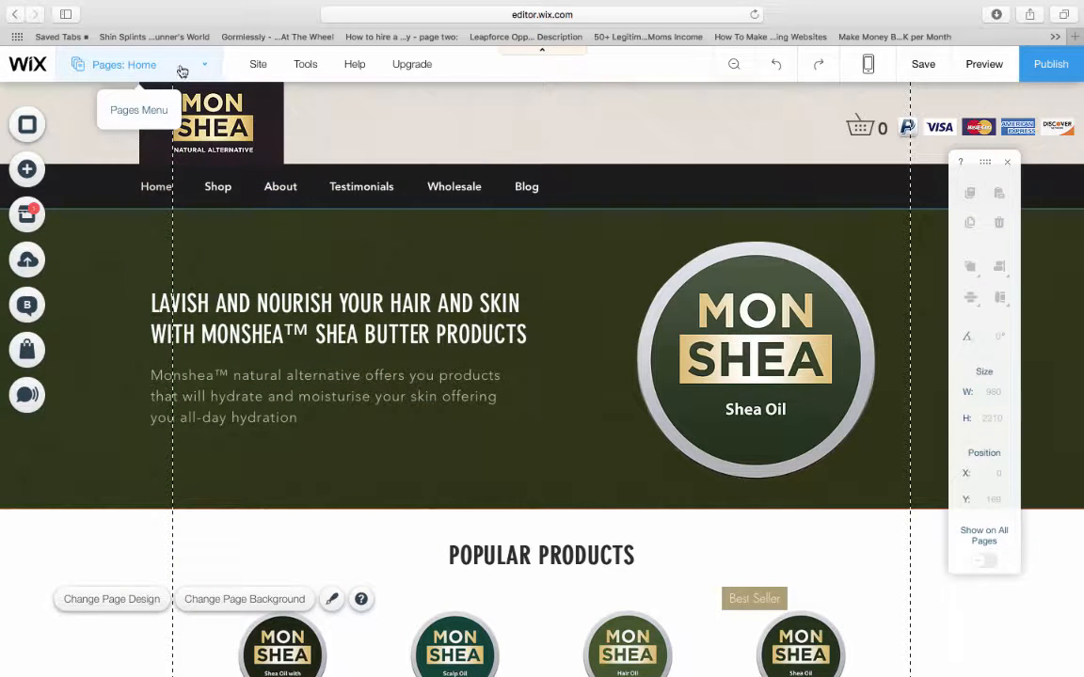
{"action": "left_click", "coordinate": [184, 68]}
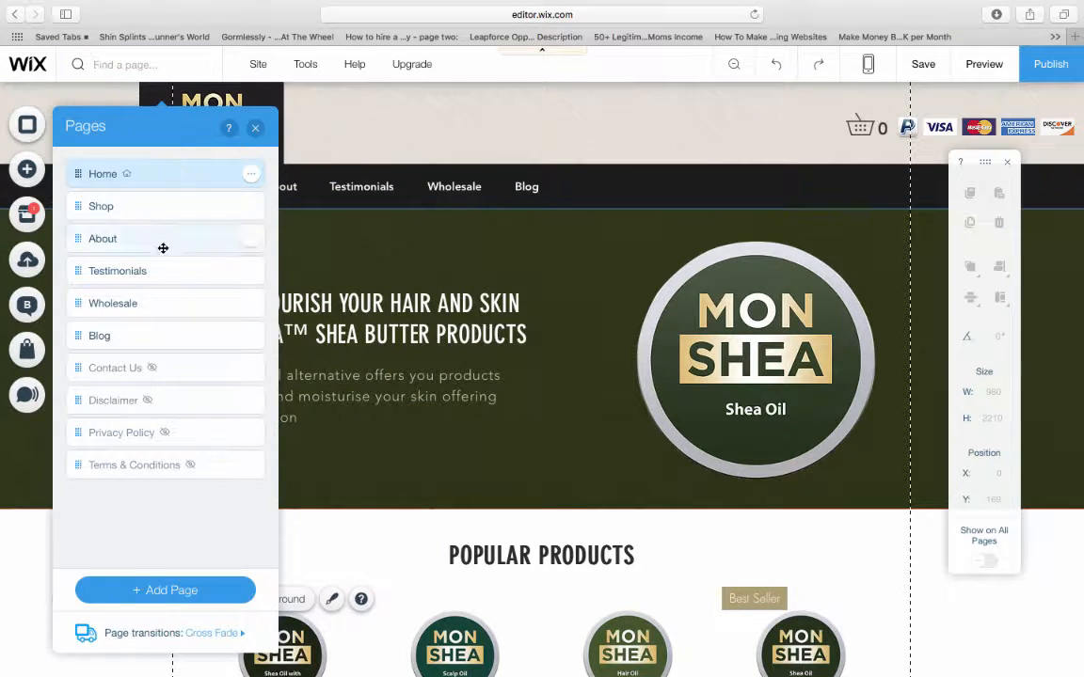
{"action": "left_click", "coordinate": [149, 336]}
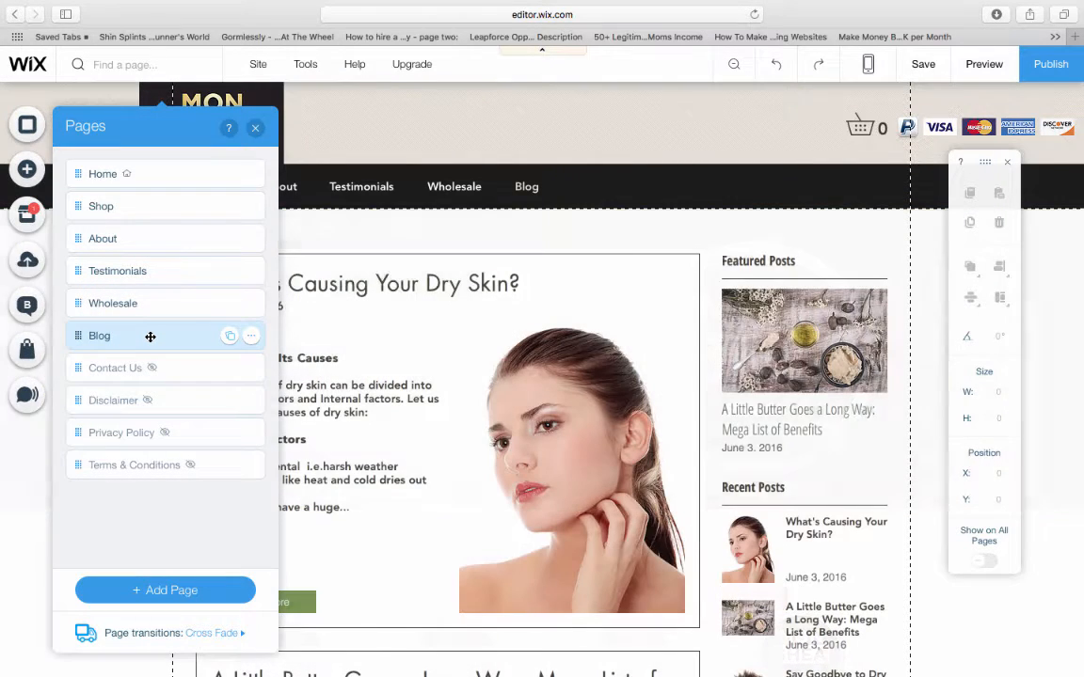
{"action": "left_click", "coordinate": [256, 129]}
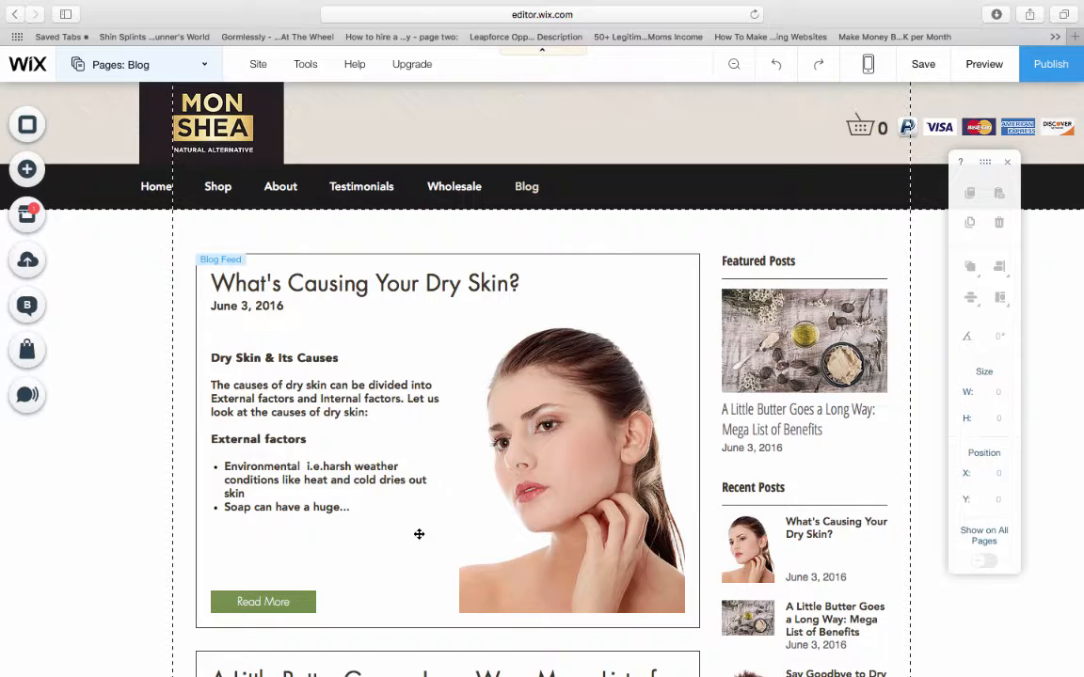
{"action": "left_click", "coordinate": [424, 443]}
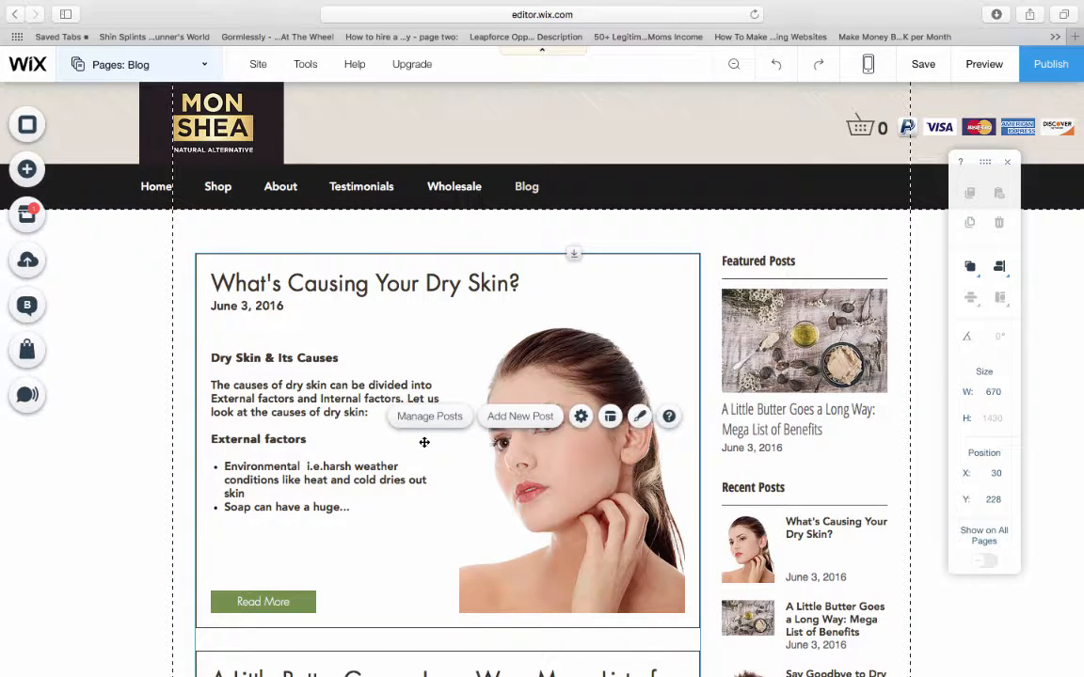
{"action": "left_click", "coordinate": [525, 422]}
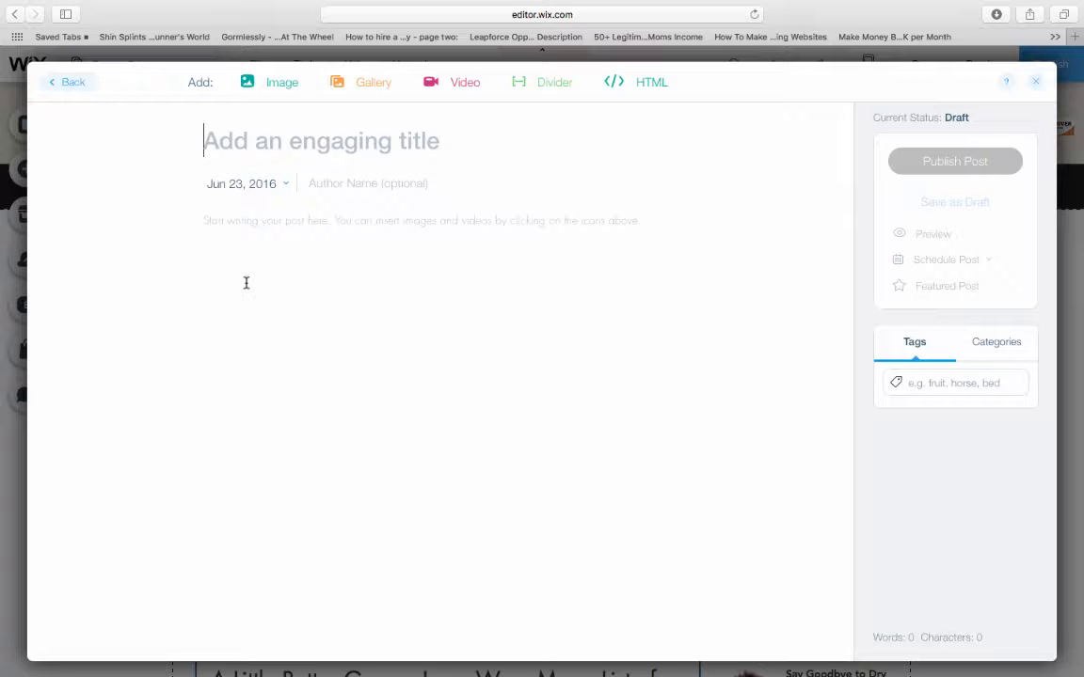
Write "Benefits of Shea Oil For Hair" as the body text of the new post
{"action": "left_click", "coordinate": [294, 252]}
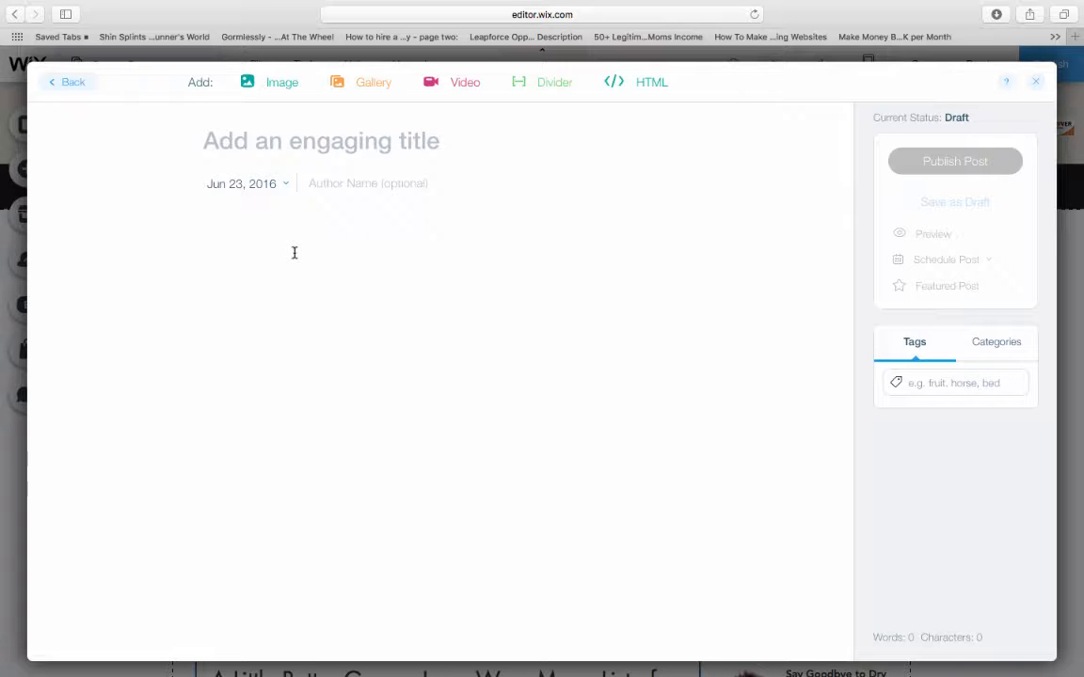
{"action": "type", "text": "Benef"}
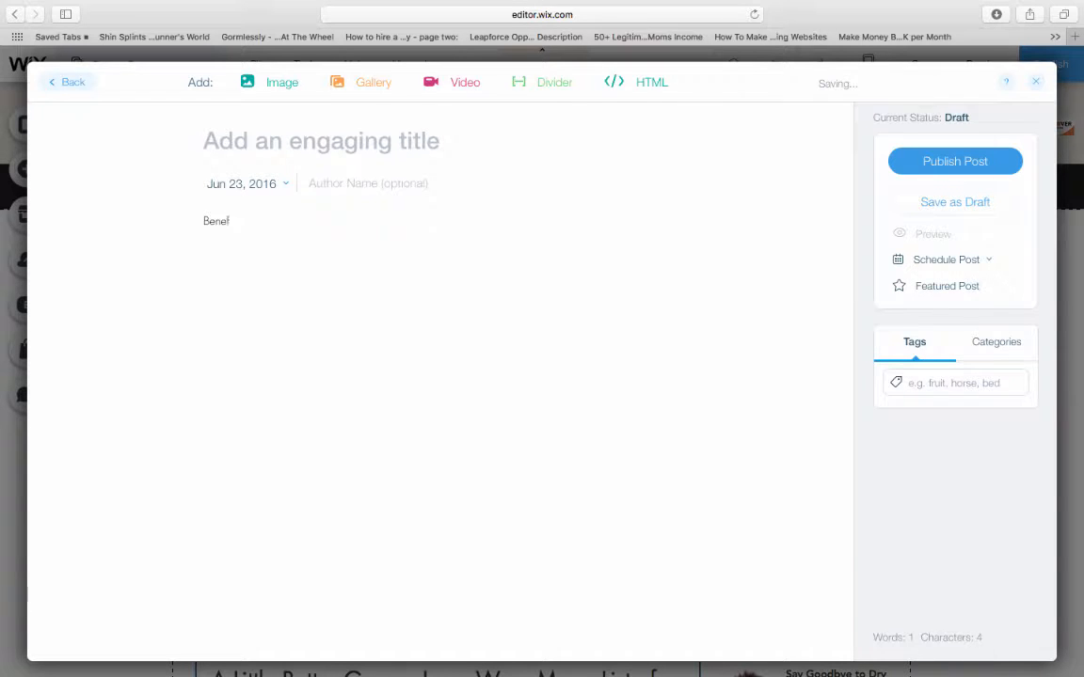
{"action": "type", "text": "its of Shea Oil O"}
{"action": "key", "text": "BackSpace"}
{"action": "type", "text": "F"}
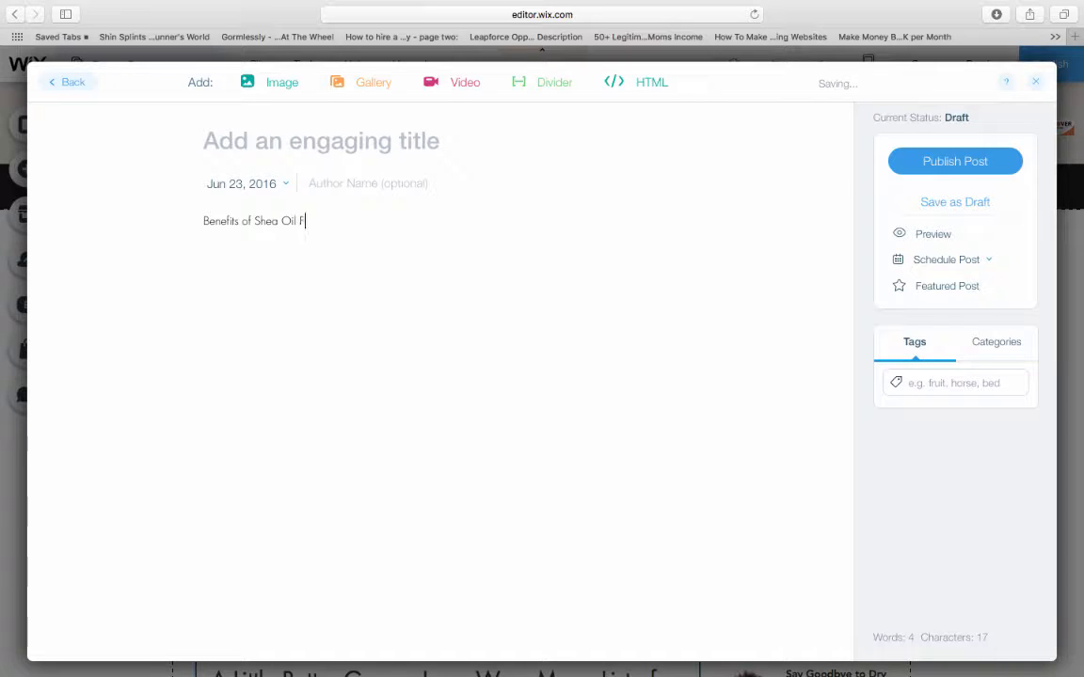
{"action": "type", "text": "or Hair"}
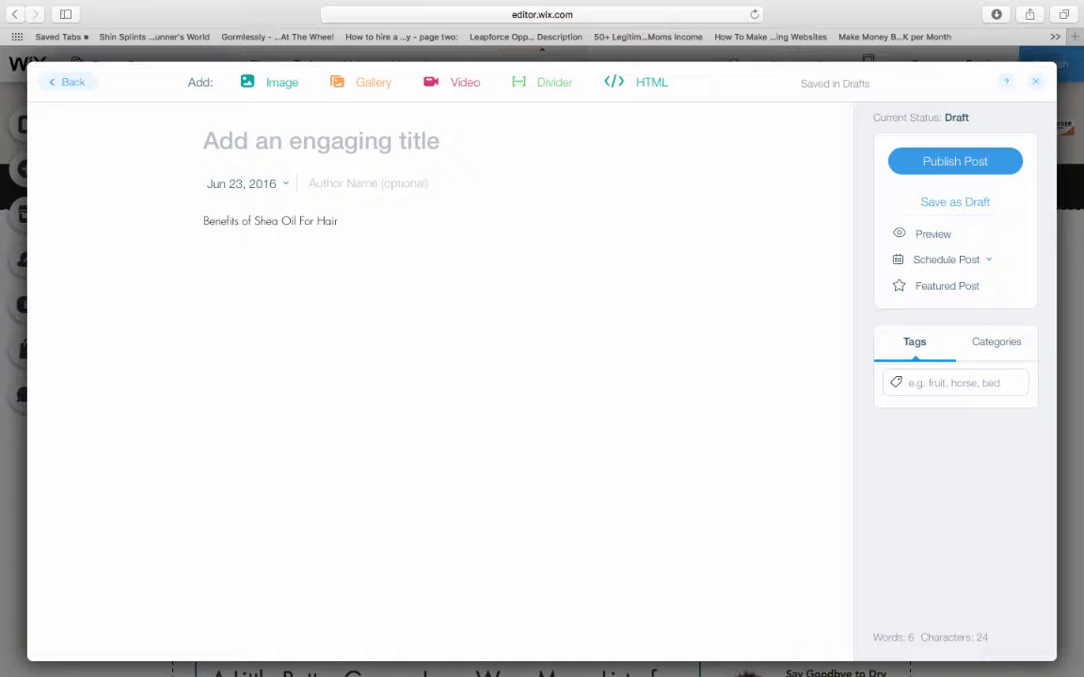
Title the post "Shea Oil For Hair" and look at its post date calendar
{"action": "type", "text": "Shea Ok"}
{"action": "key", "text": "BackSpace"}
{"action": "type", "text": "il"}
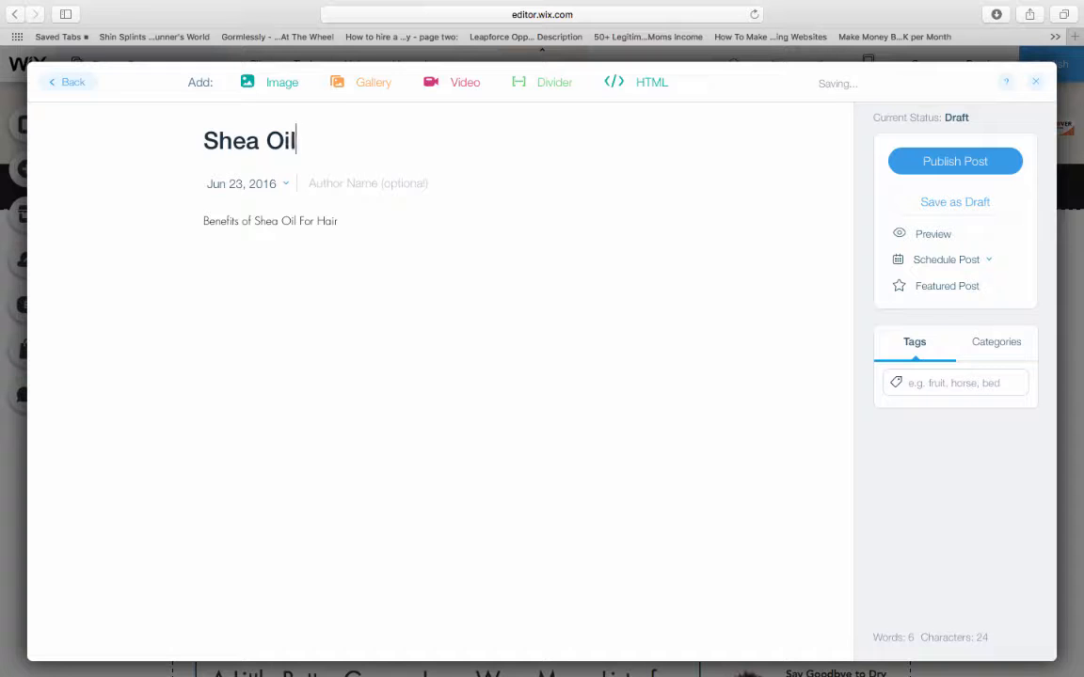
{"action": "type", "text": " For Hair"}
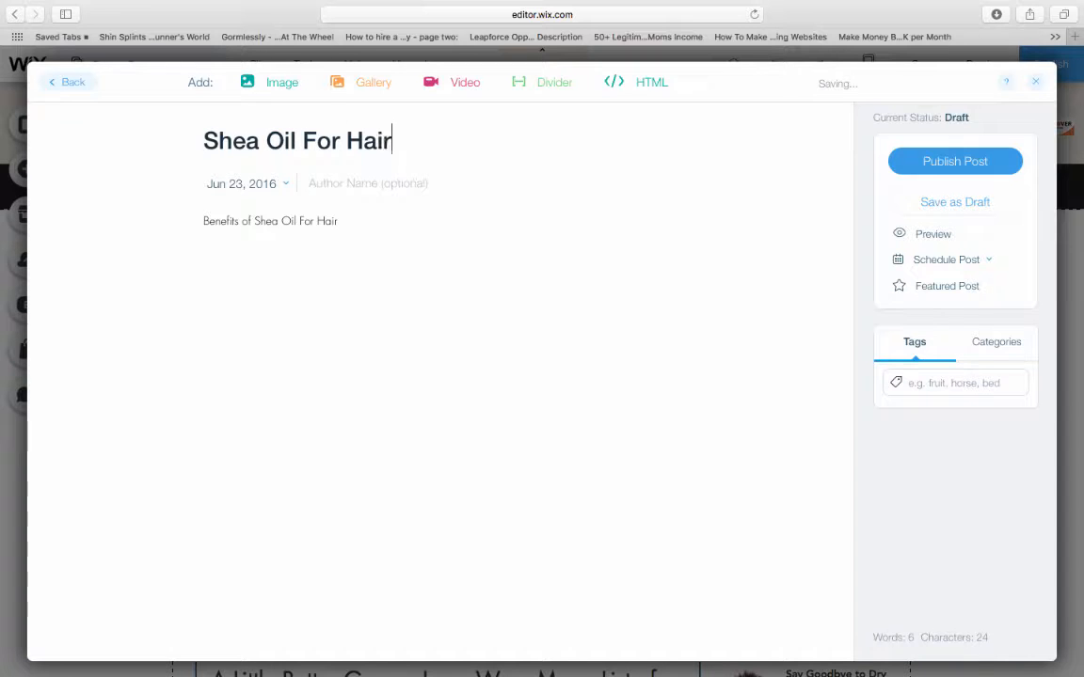
{"action": "left_click", "coordinate": [269, 187]}
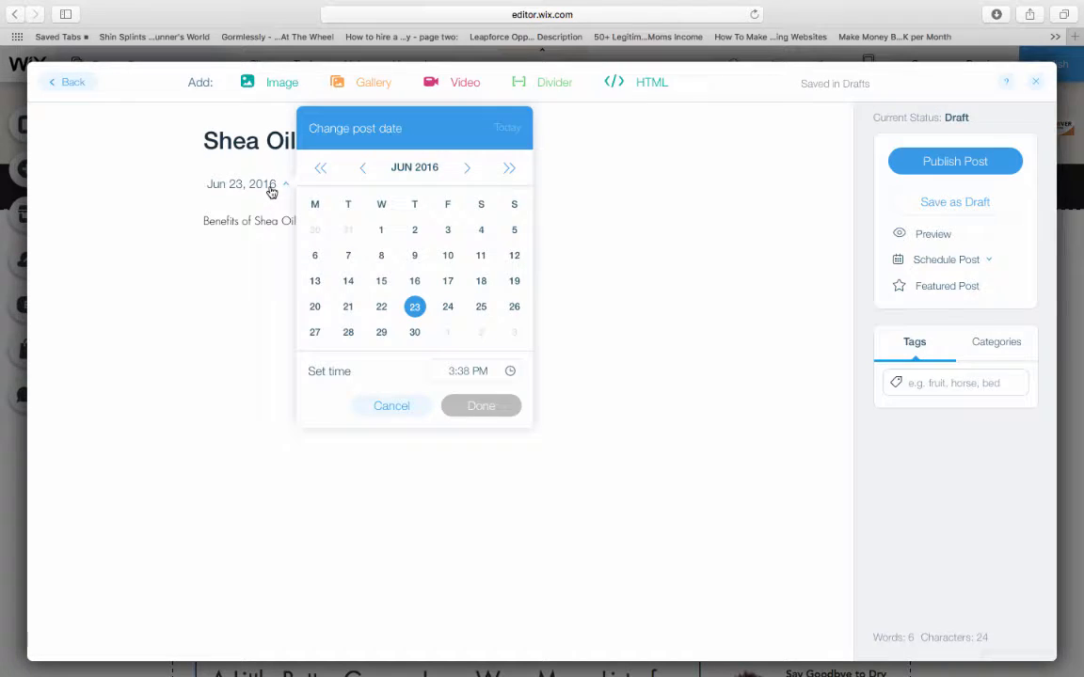
{"action": "left_click", "coordinate": [607, 270]}
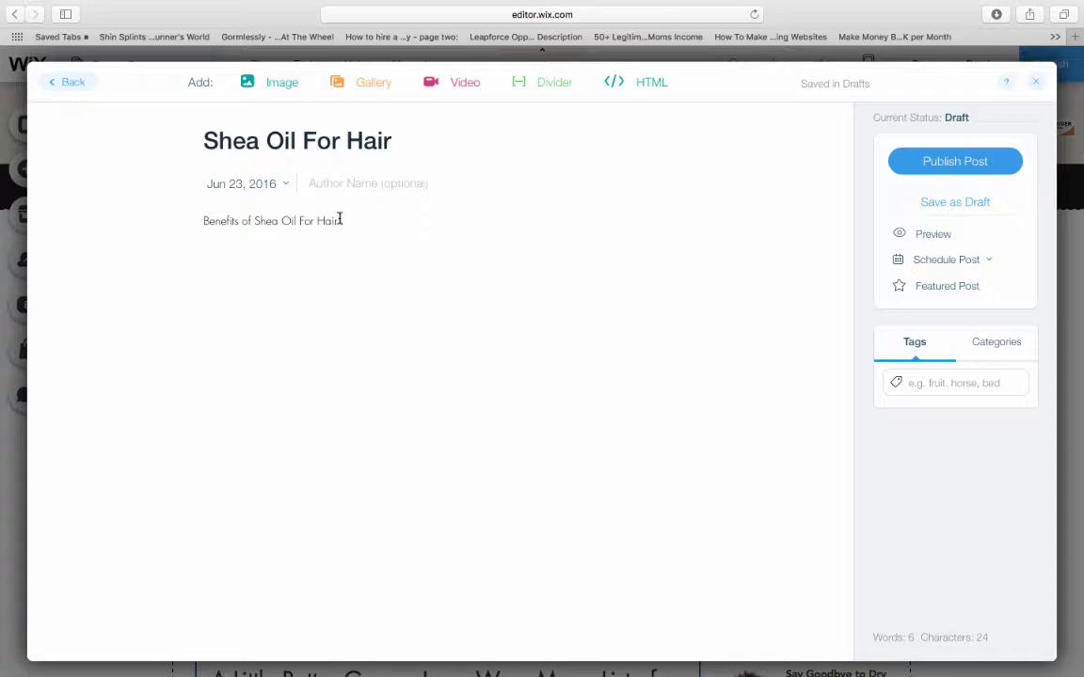
Insert the image shea-oil.png from the media library on a new line below the body text
{"action": "key", "text": "Return"}
{"action": "left_click", "coordinate": [283, 91]}
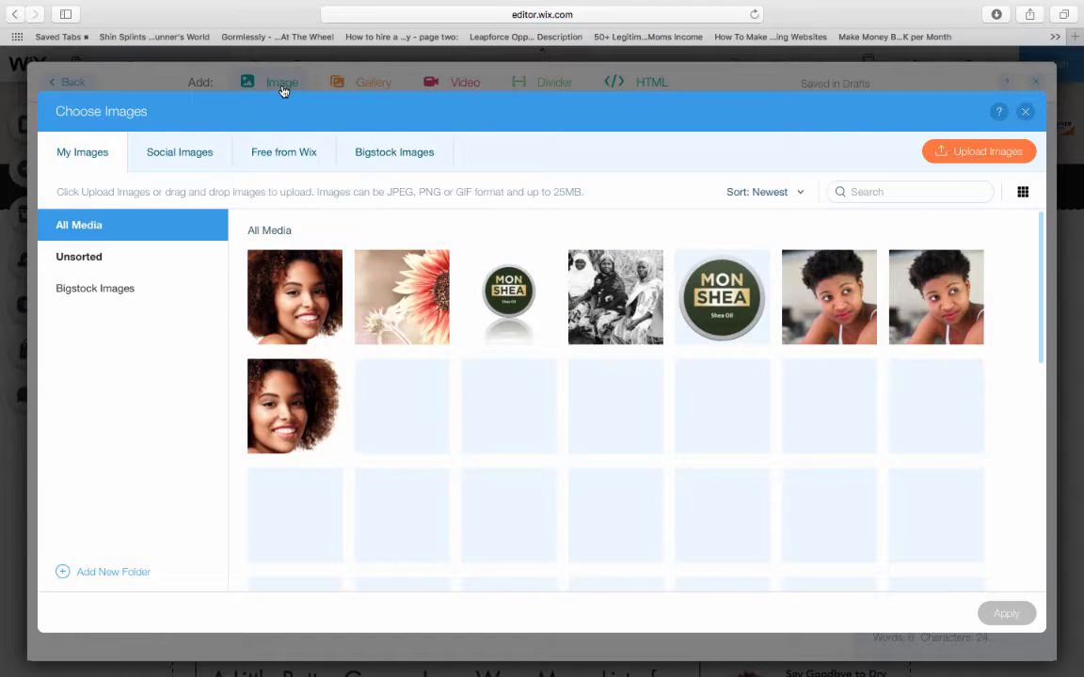
{"action": "left_click", "coordinate": [724, 292]}
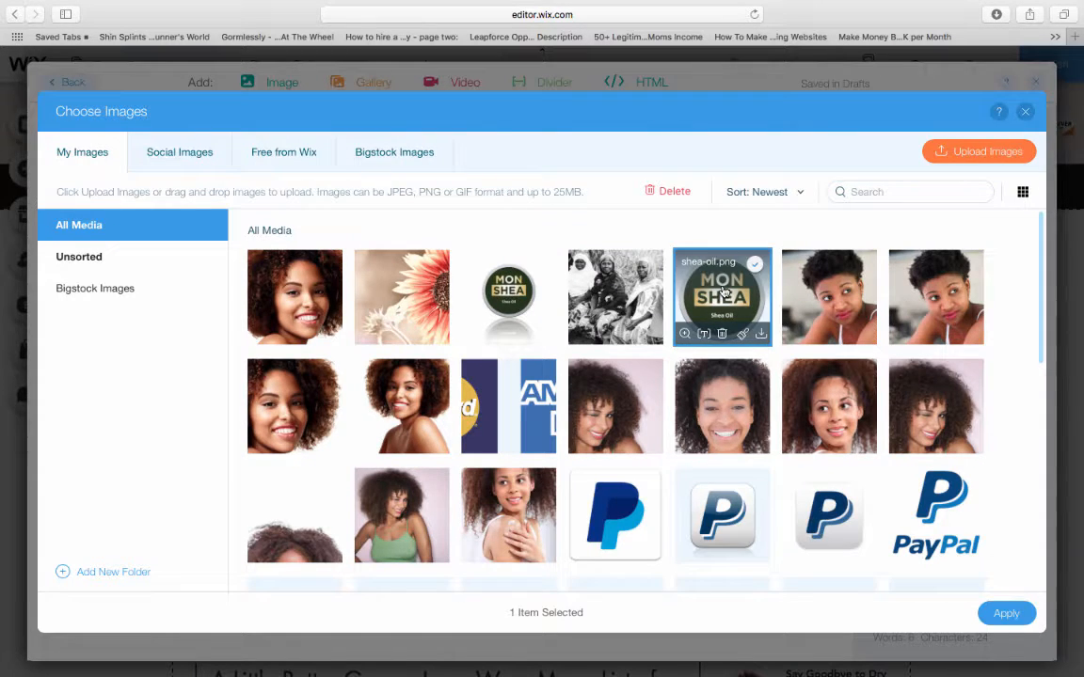
{"action": "left_click", "coordinate": [1003, 613]}
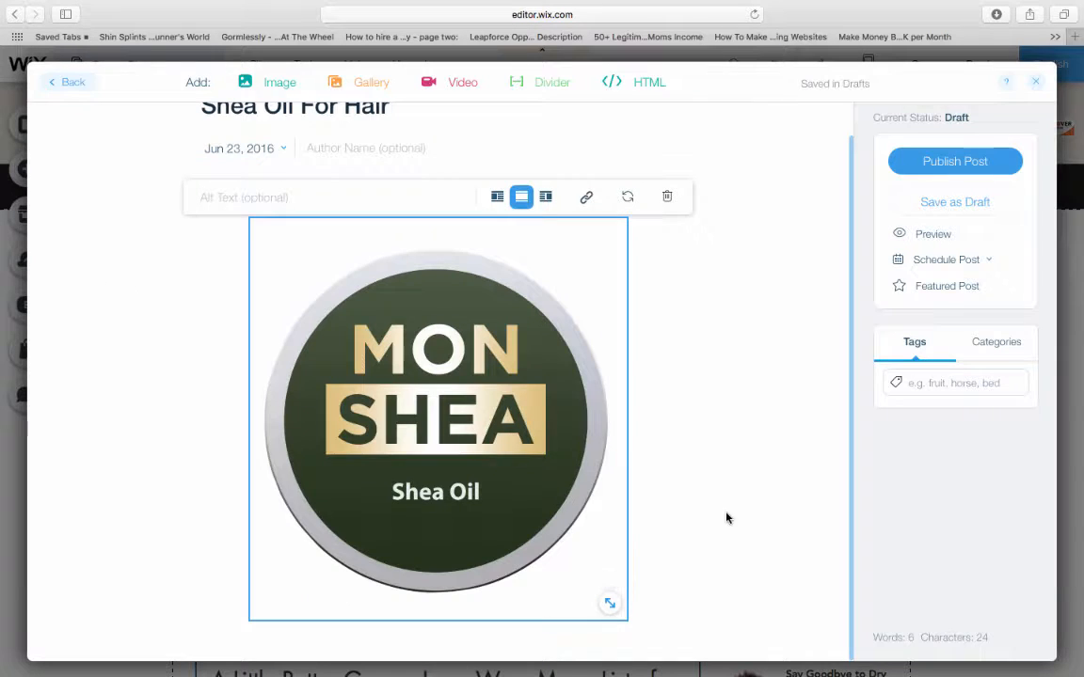
Shrink the inserted Mon Shea image to 46 %
{"action": "left_click", "coordinate": [728, 522]}
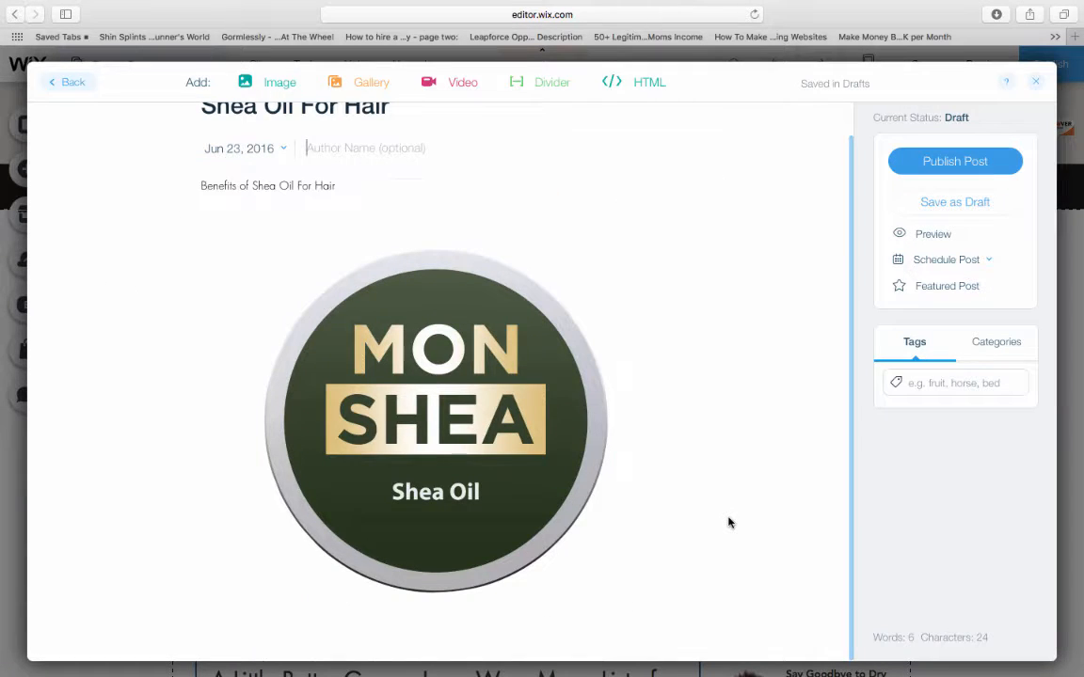
{"action": "left_click", "coordinate": [537, 492]}
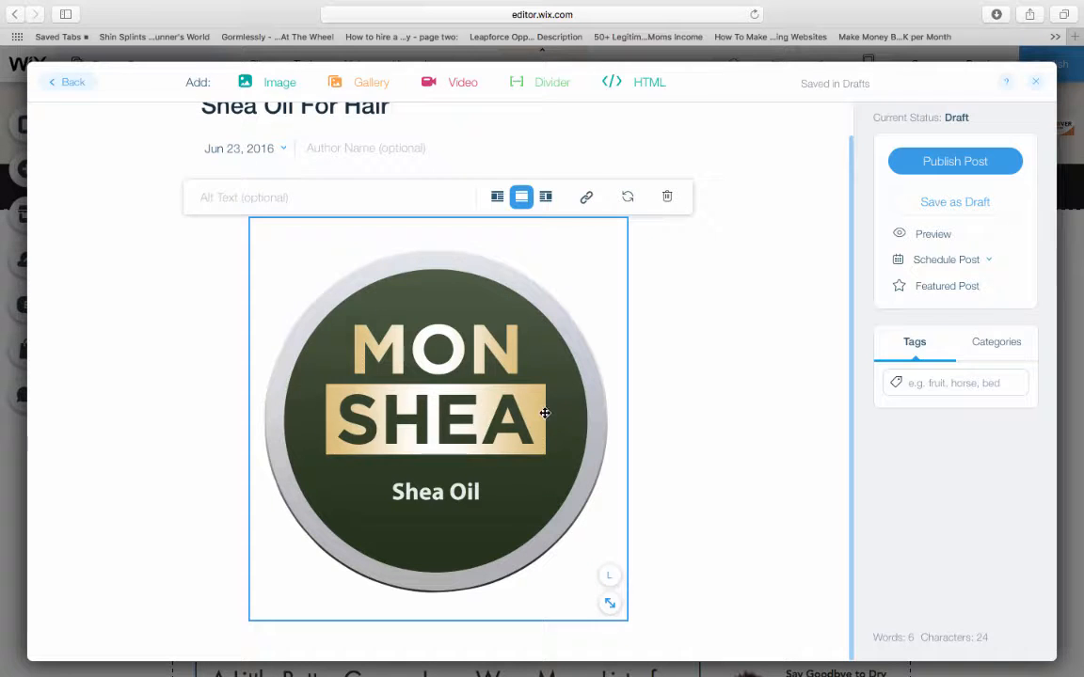
{"action": "left_click", "coordinate": [611, 580]}
{"action": "left_click", "coordinate": [578, 576]}
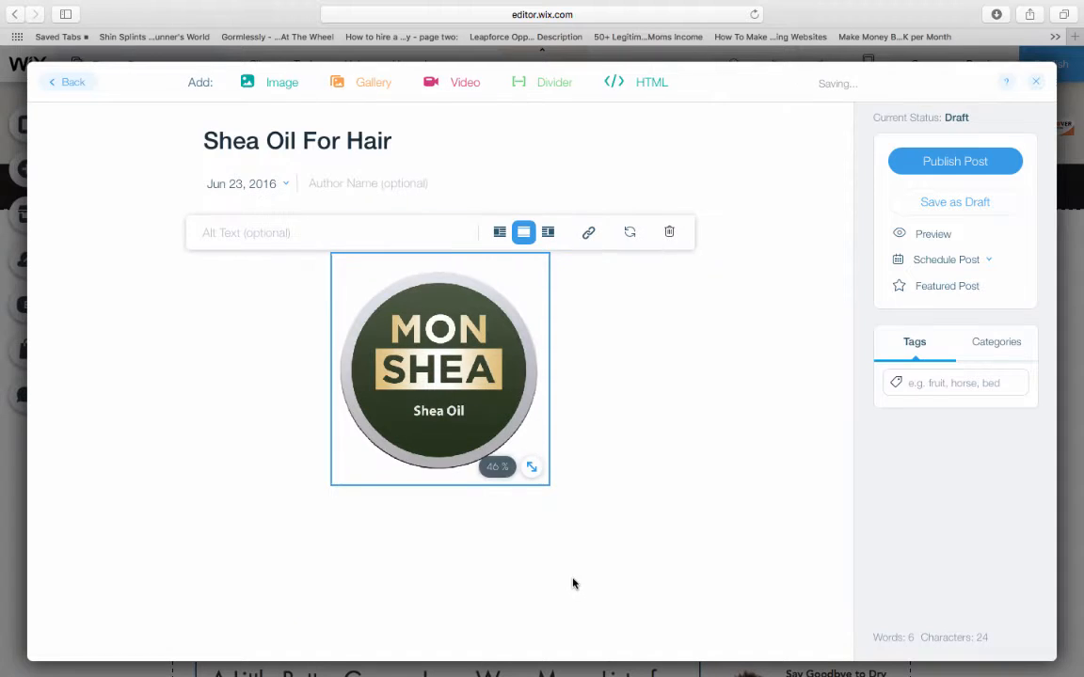
{"action": "left_click", "coordinate": [600, 570]}
Align the Mon Shea image to the left side of the post
{"action": "left_click_drag", "start_coordinate": [491, 394], "coordinate": [387, 364]}
{"action": "left_click", "coordinate": [386, 364]}
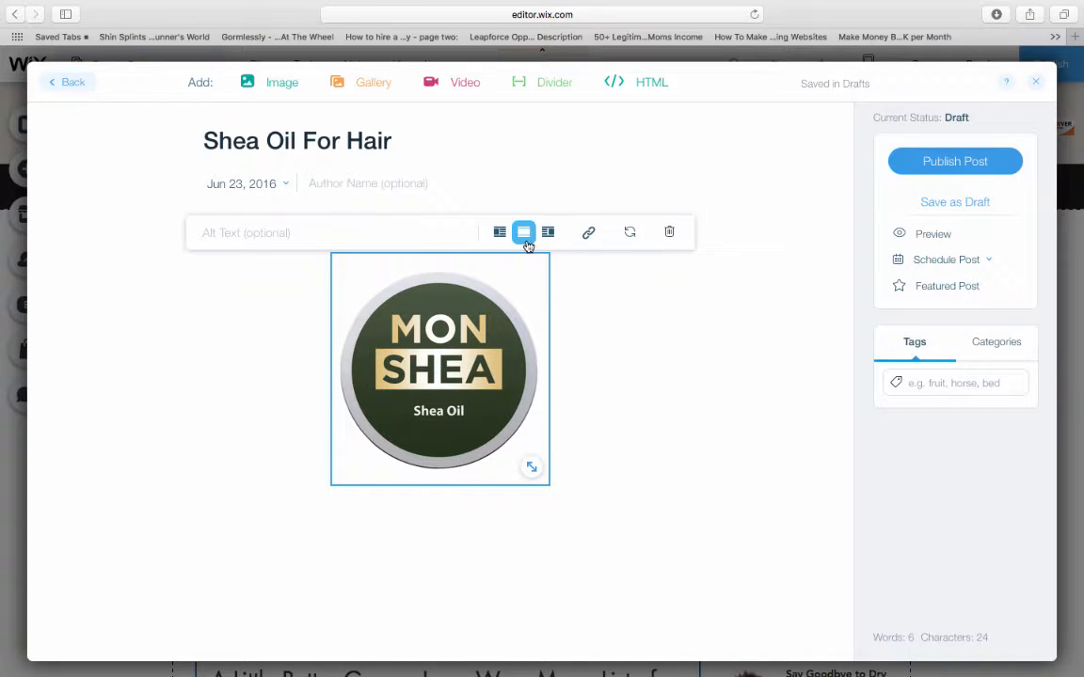
{"action": "left_click", "coordinate": [499, 233]}
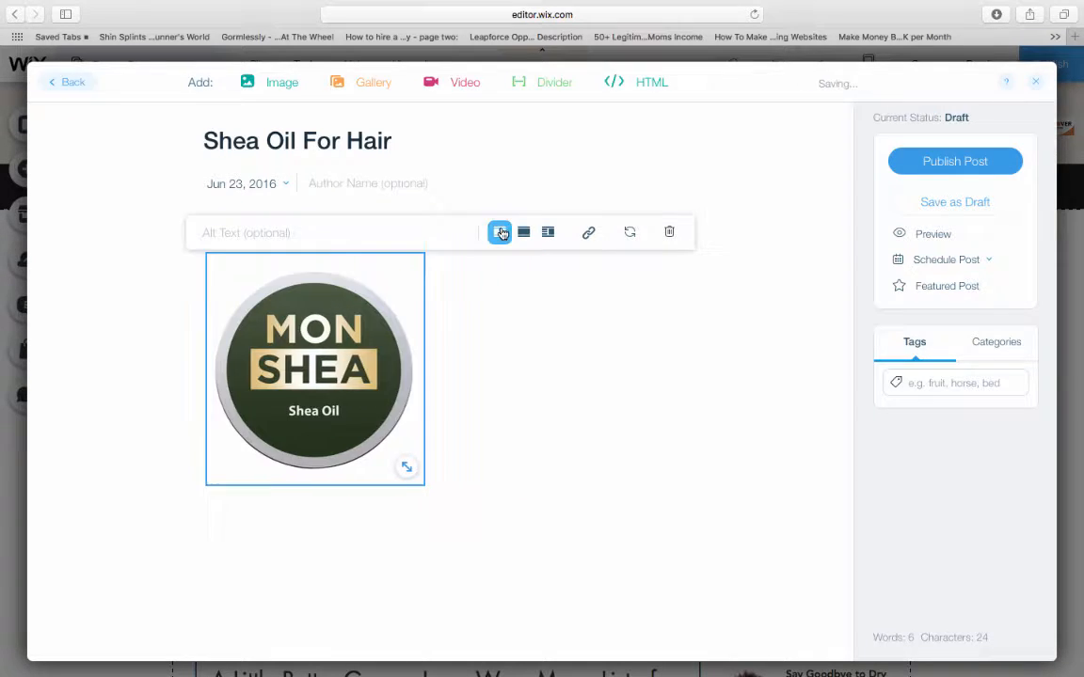
{"action": "left_click", "coordinate": [512, 425]}
{"action": "left_click", "coordinate": [329, 528]}
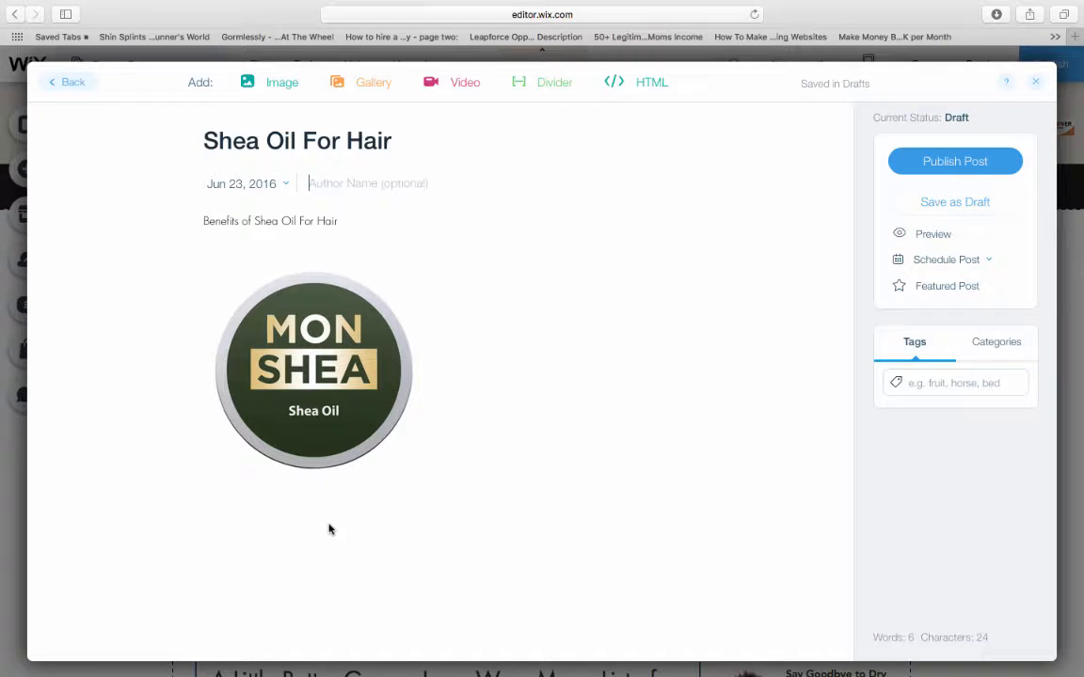
Review the link types available for the Mon Shea image and close the link options
{"action": "left_click", "coordinate": [417, 470]}
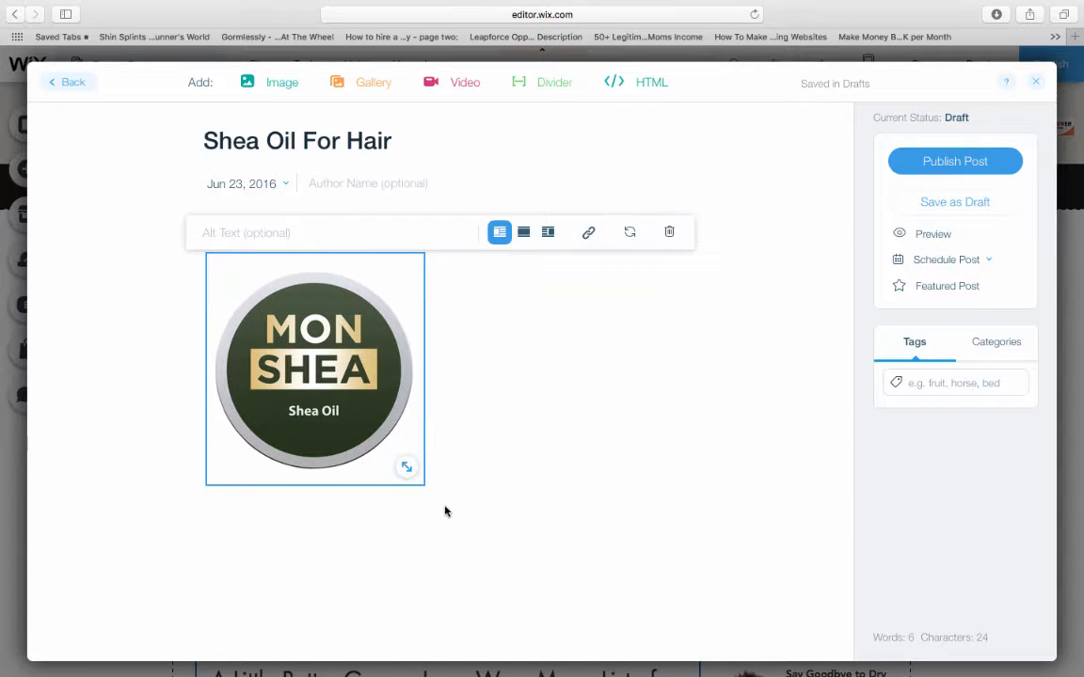
{"action": "left_click", "coordinate": [443, 510]}
{"action": "left_click", "coordinate": [446, 250]}
{"action": "left_click", "coordinate": [340, 379]}
{"action": "left_click", "coordinate": [538, 315]}
{"action": "left_click", "coordinate": [409, 356]}
{"action": "left_click", "coordinate": [590, 244]}
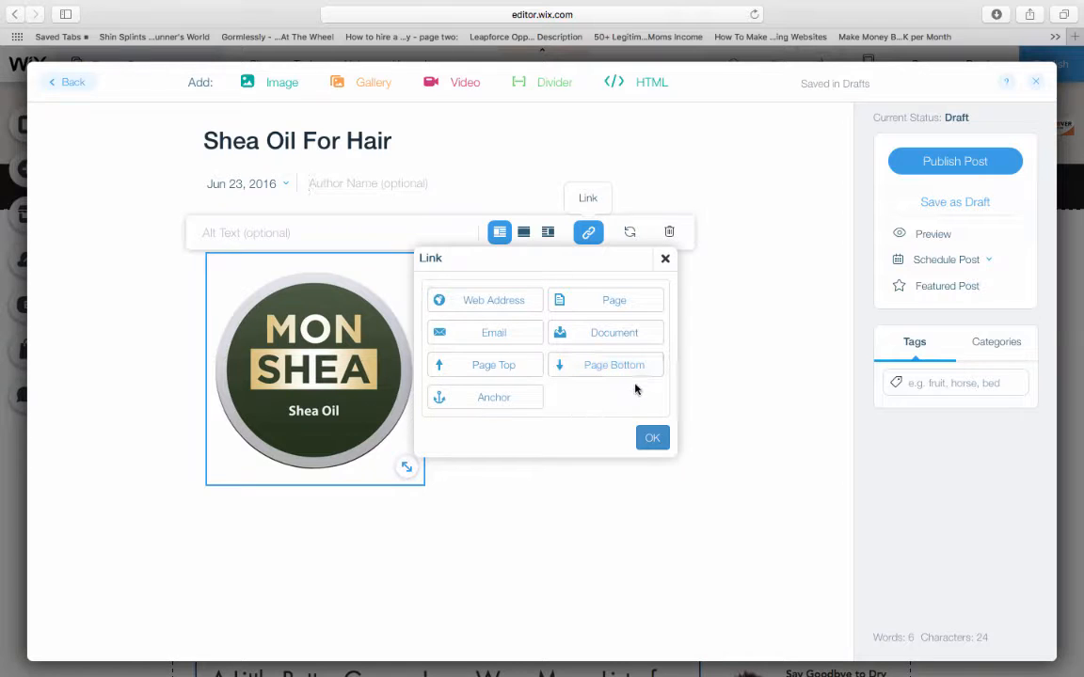
{"action": "left_click", "coordinate": [652, 438]}
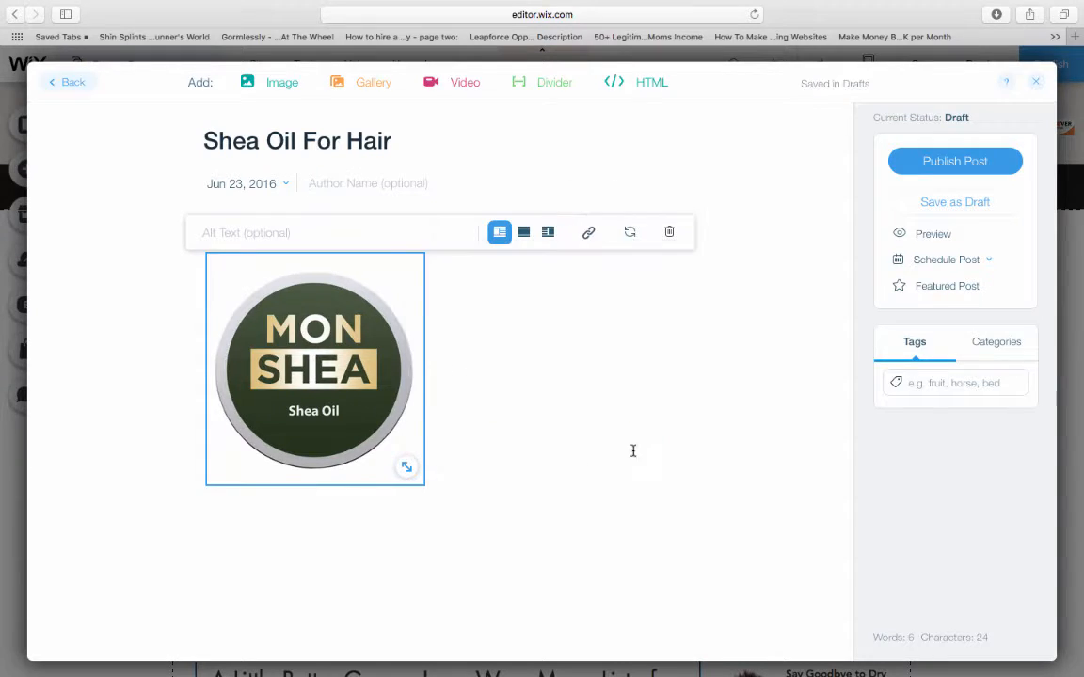
Delete the Mon Shea image from the post
{"action": "left_click", "coordinate": [495, 496]}
{"action": "left_click", "coordinate": [414, 428]}
{"action": "key", "text": "BackSpace"}
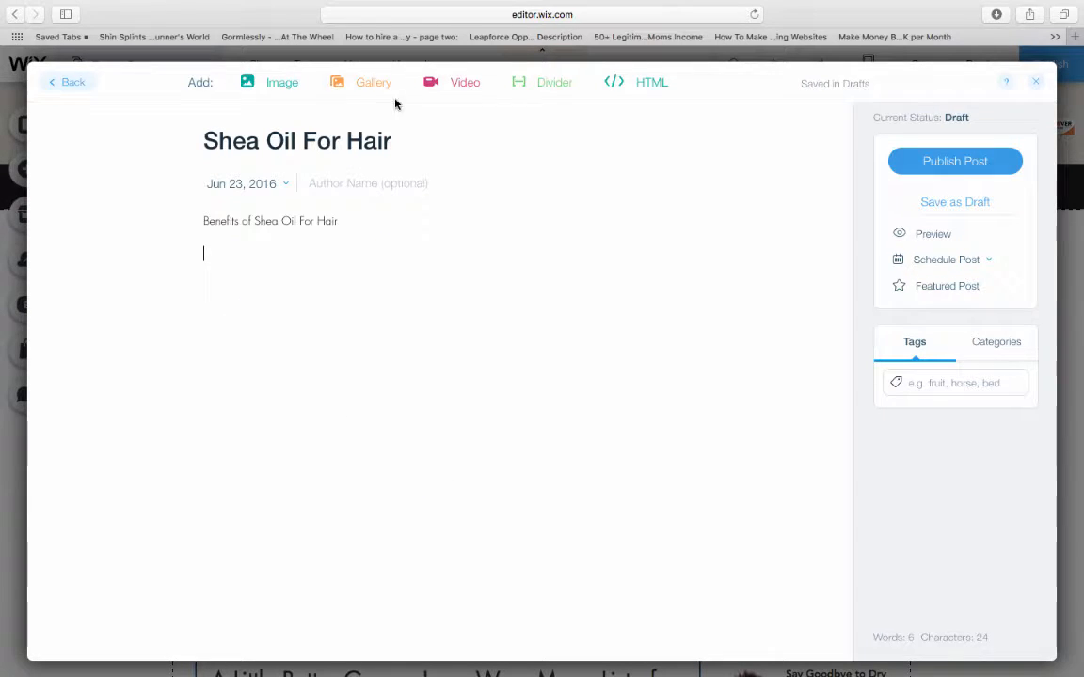
Insert a gallery below the body text with the four adjacent portraits of curly-haired women from the media library
{"action": "left_click", "coordinate": [376, 89]}
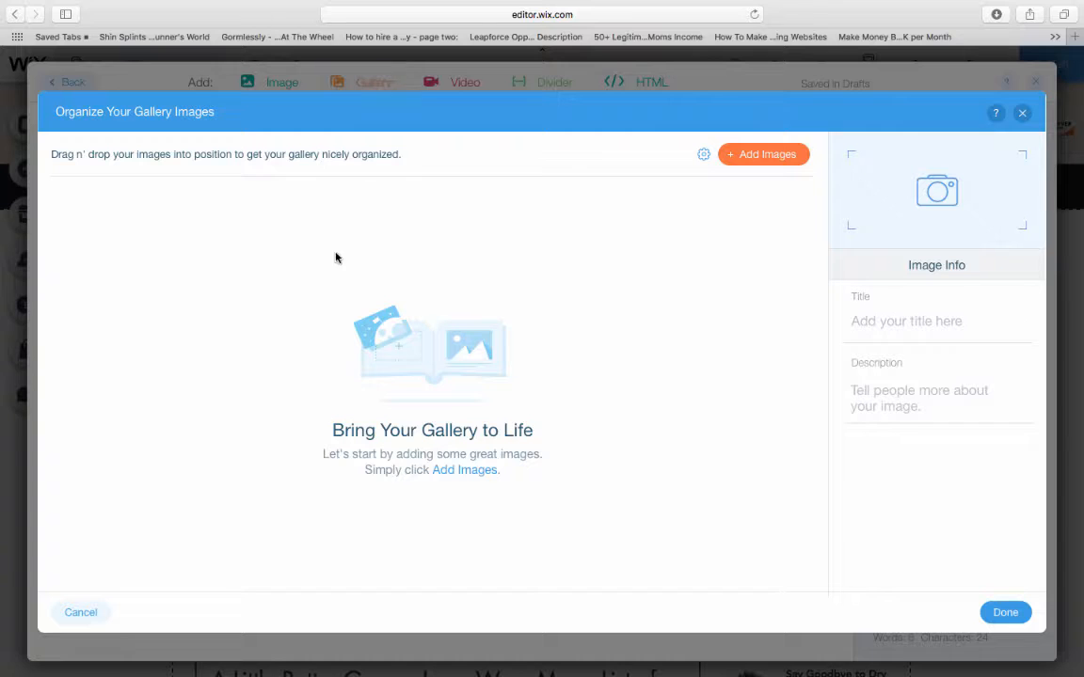
{"action": "left_click", "coordinate": [758, 154]}
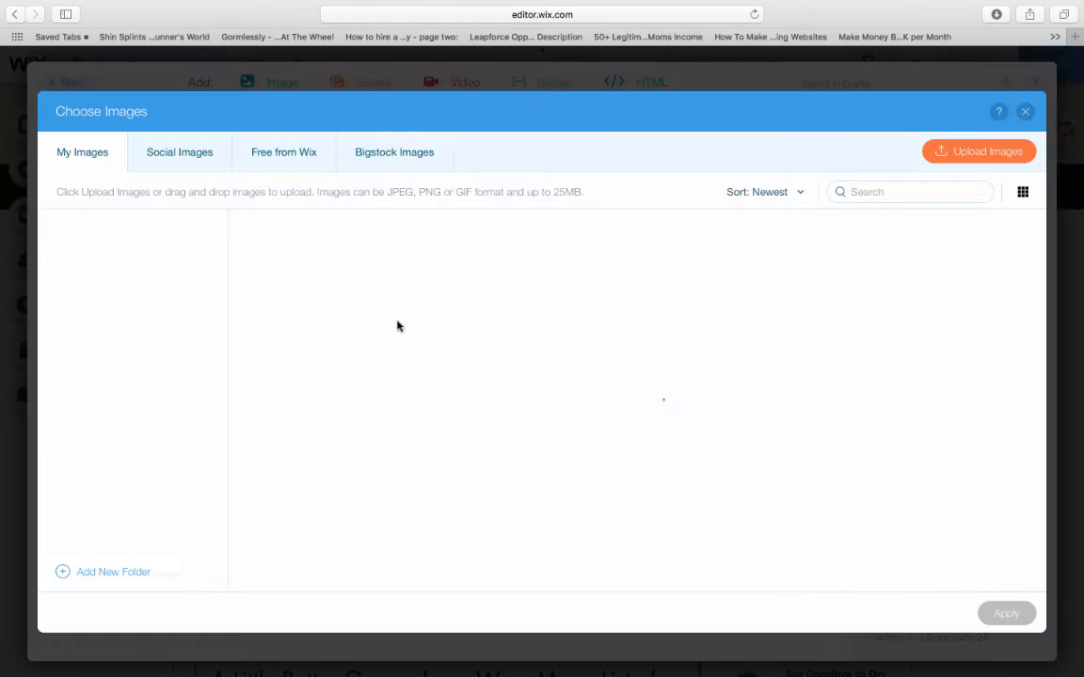
{"action": "left_click", "coordinate": [572, 364]}
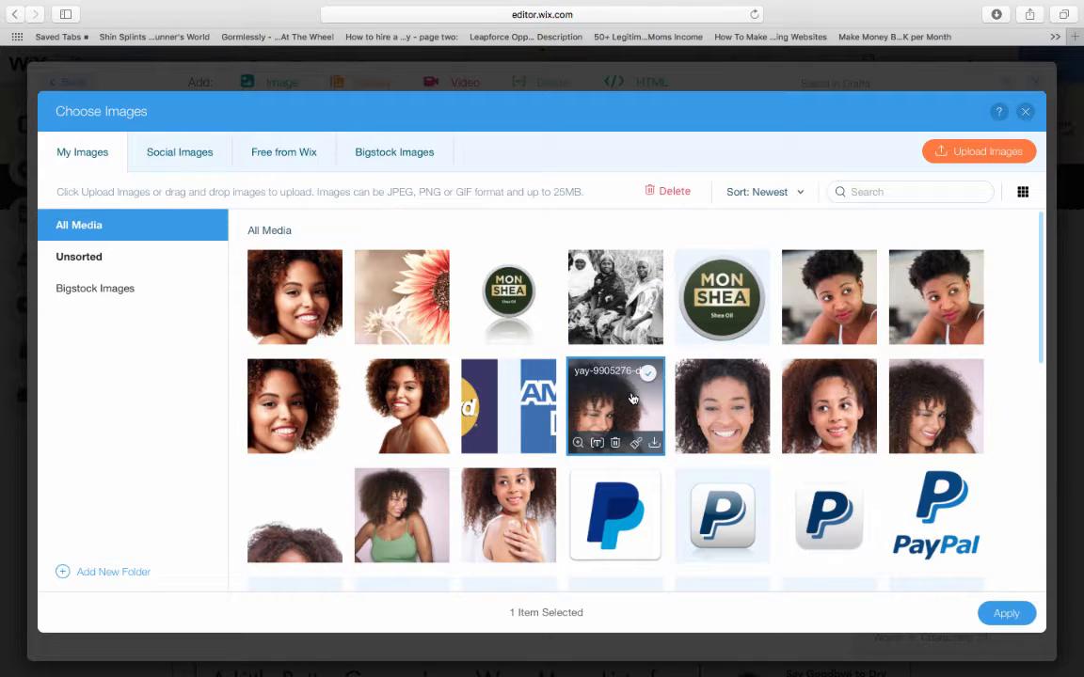
{"action": "left_click", "coordinate": [720, 384]}
{"action": "left_click", "coordinate": [799, 396]}
{"action": "left_click", "coordinate": [932, 402]}
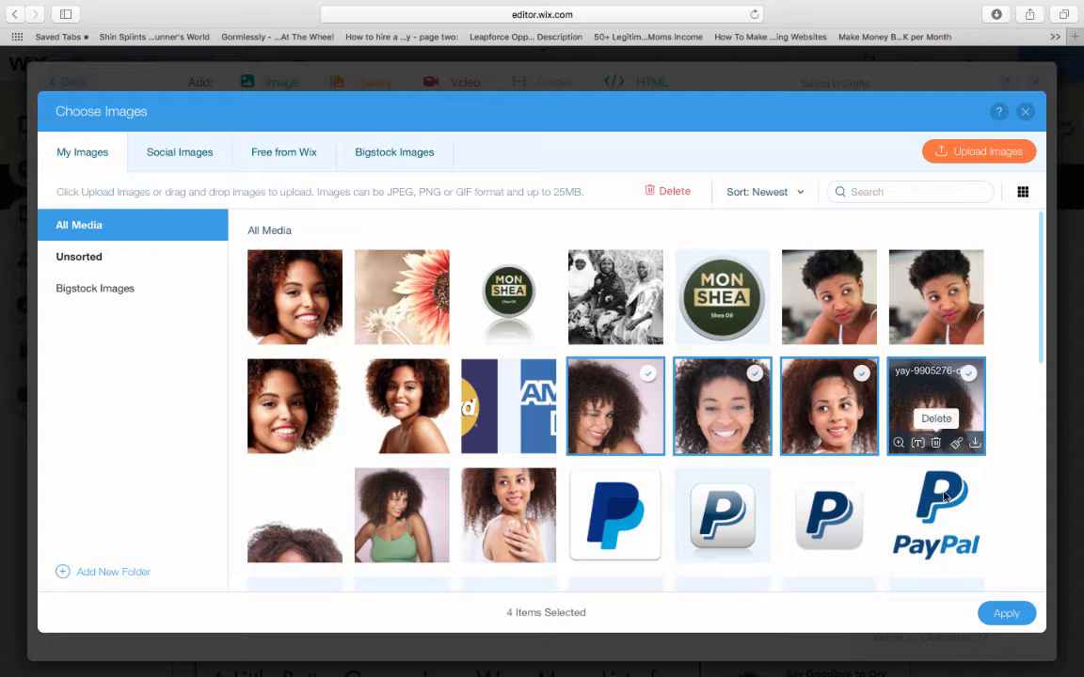
{"action": "left_click", "coordinate": [1005, 616]}
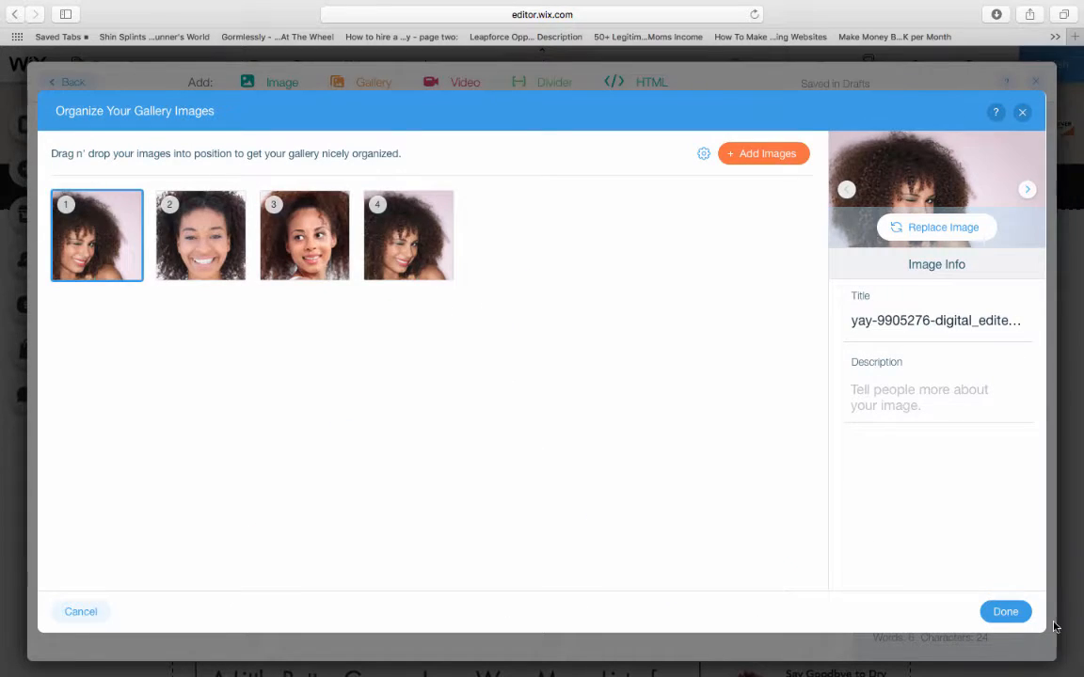
{"action": "left_click", "coordinate": [1004, 611]}
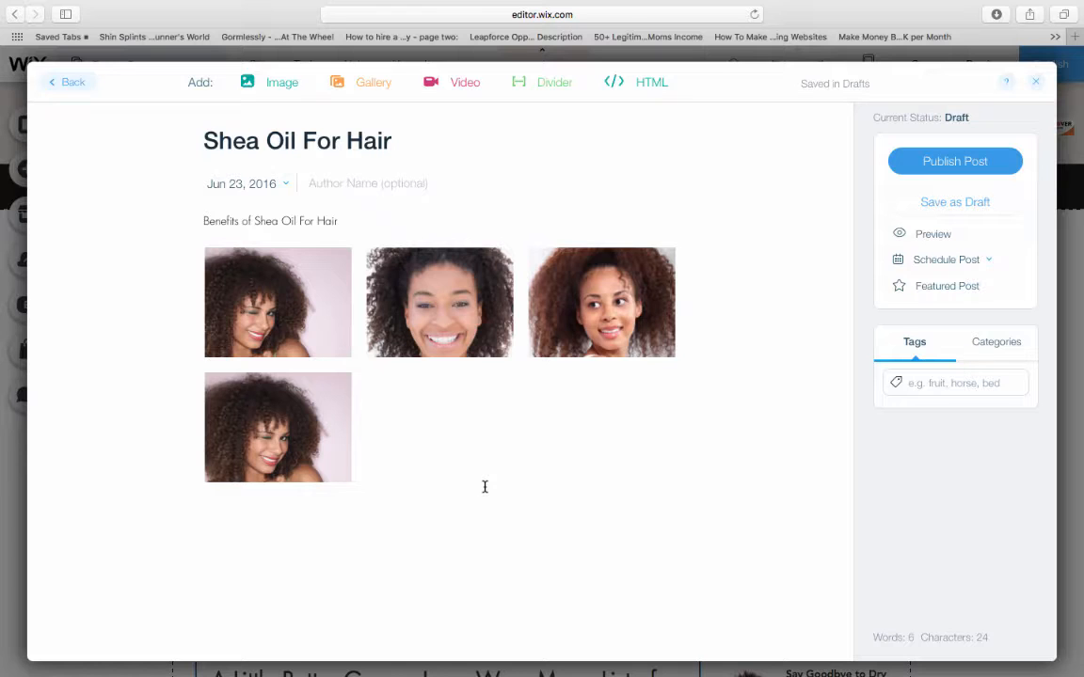
Set the portrait gallery to 5 columns and delete the gallery from the post
{"action": "left_click", "coordinate": [395, 327]}
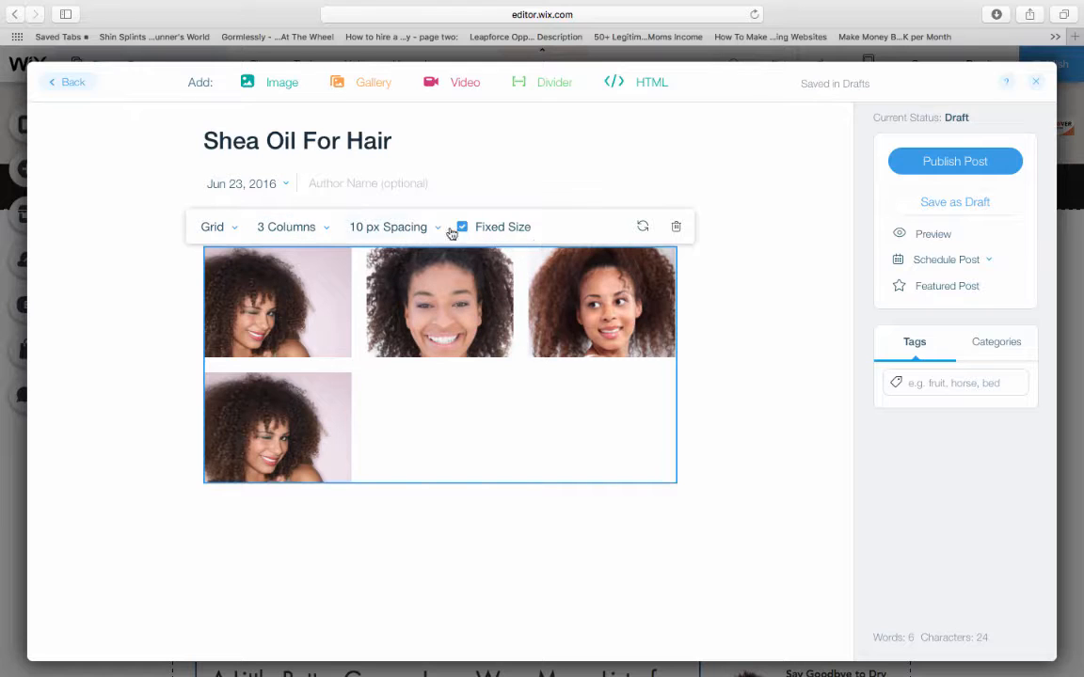
{"action": "left_click", "coordinate": [314, 236]}
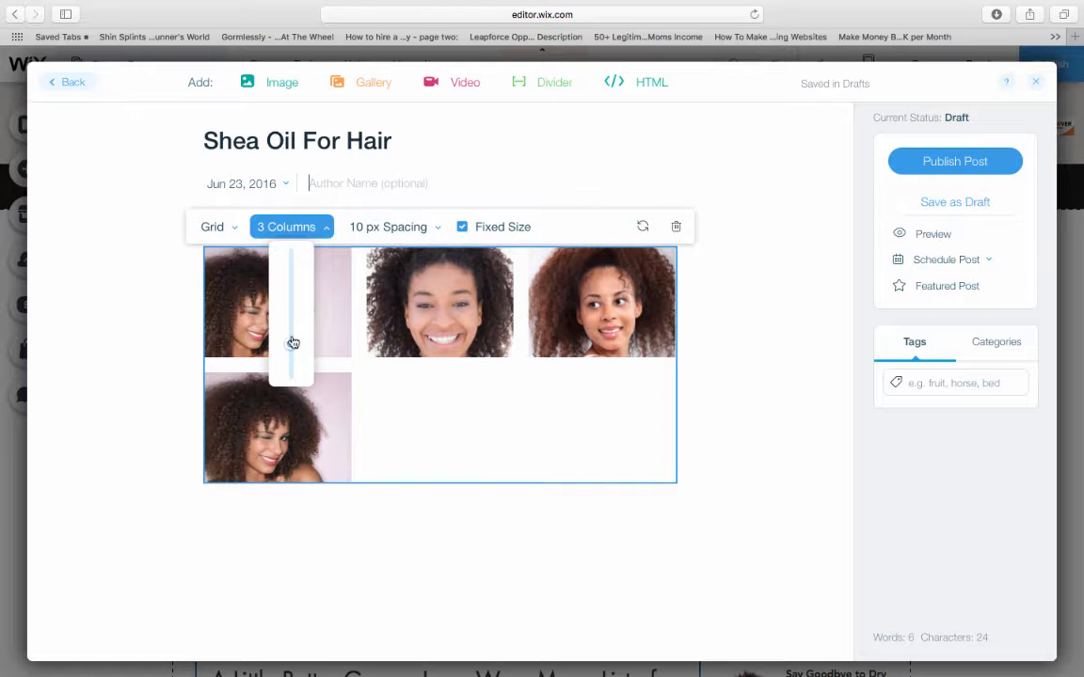
{"action": "left_click_drag", "start_coordinate": [291, 349], "coordinate": [292, 291]}
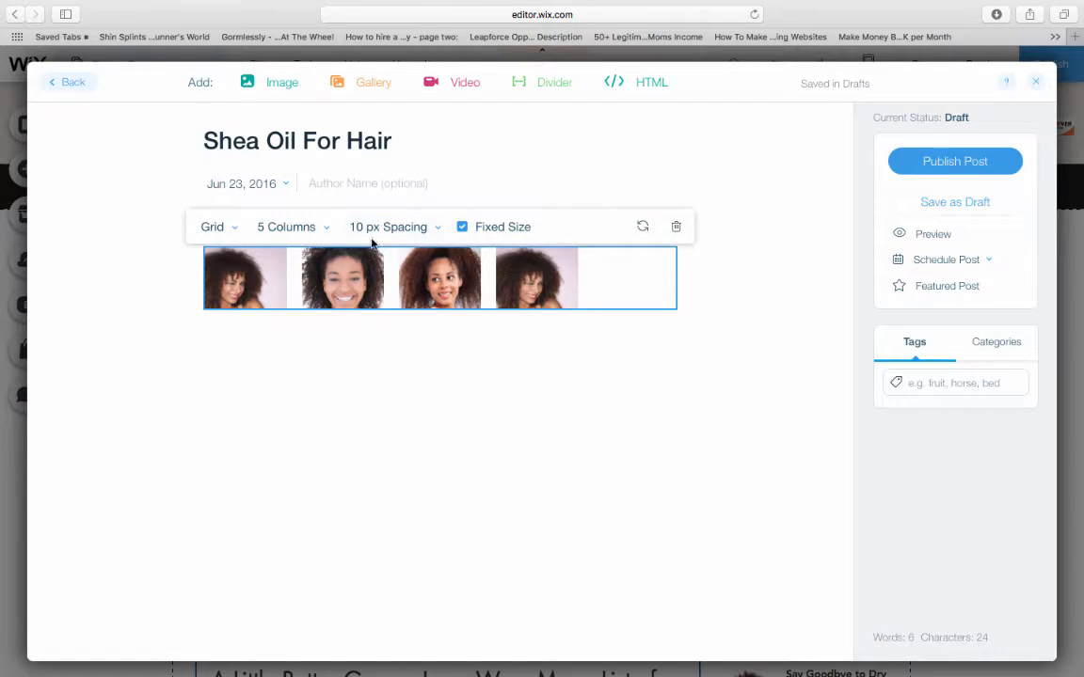
{"action": "left_click", "coordinate": [677, 227]}
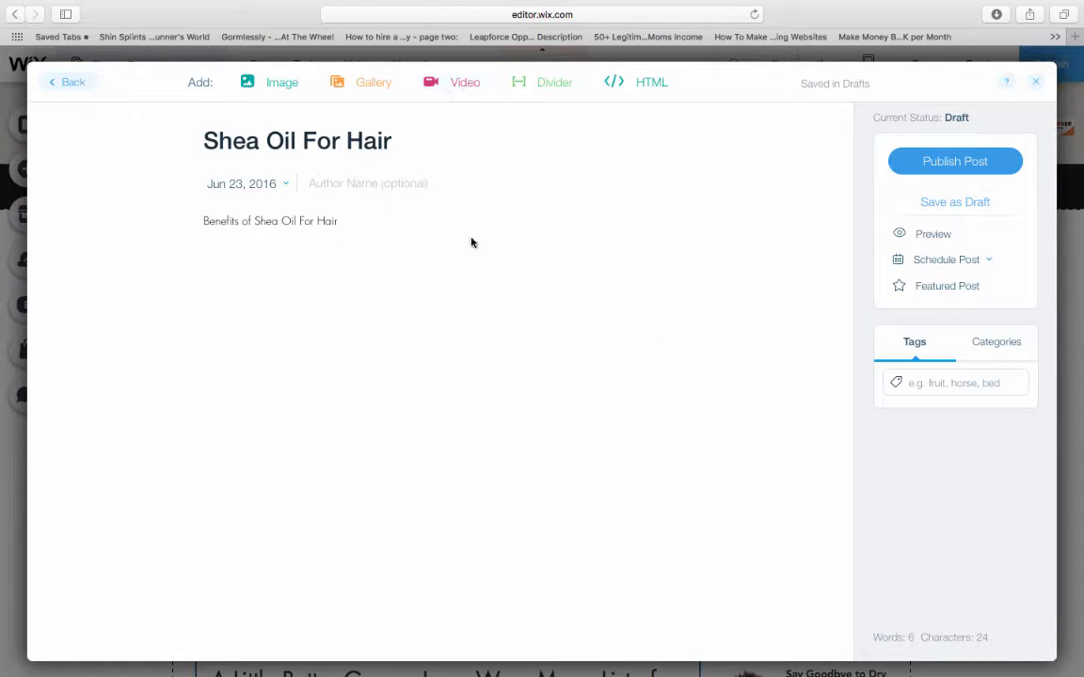
Try out a video block and an empty HTML embed block below the body text, deleting each one
{"action": "left_click", "coordinate": [454, 90]}
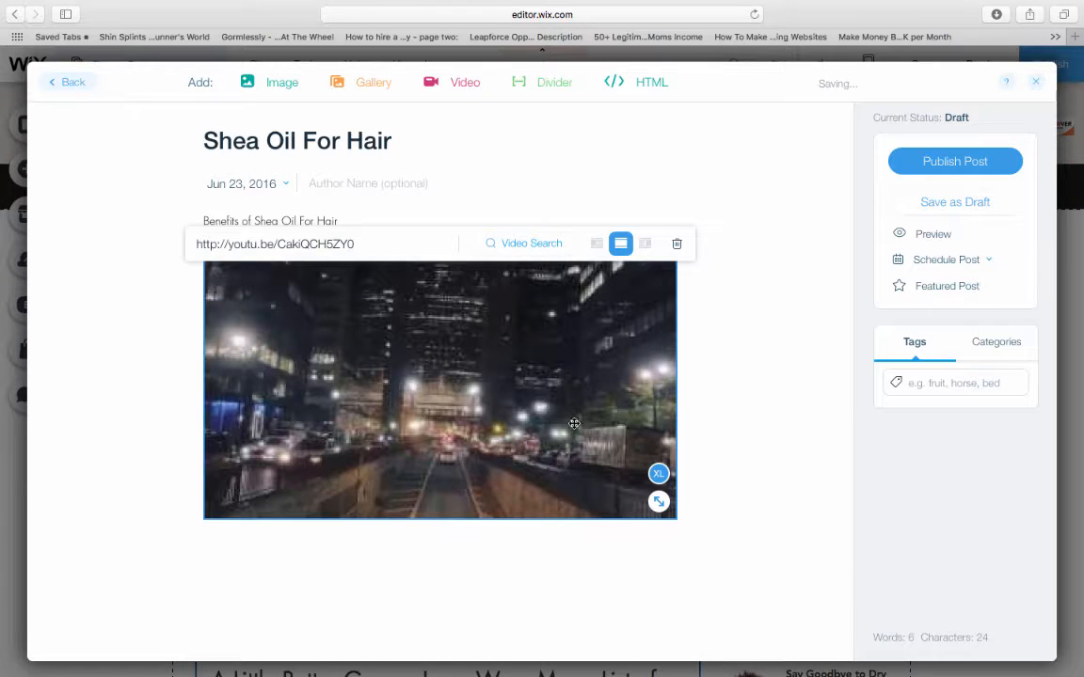
{"action": "left_click", "coordinate": [357, 245]}
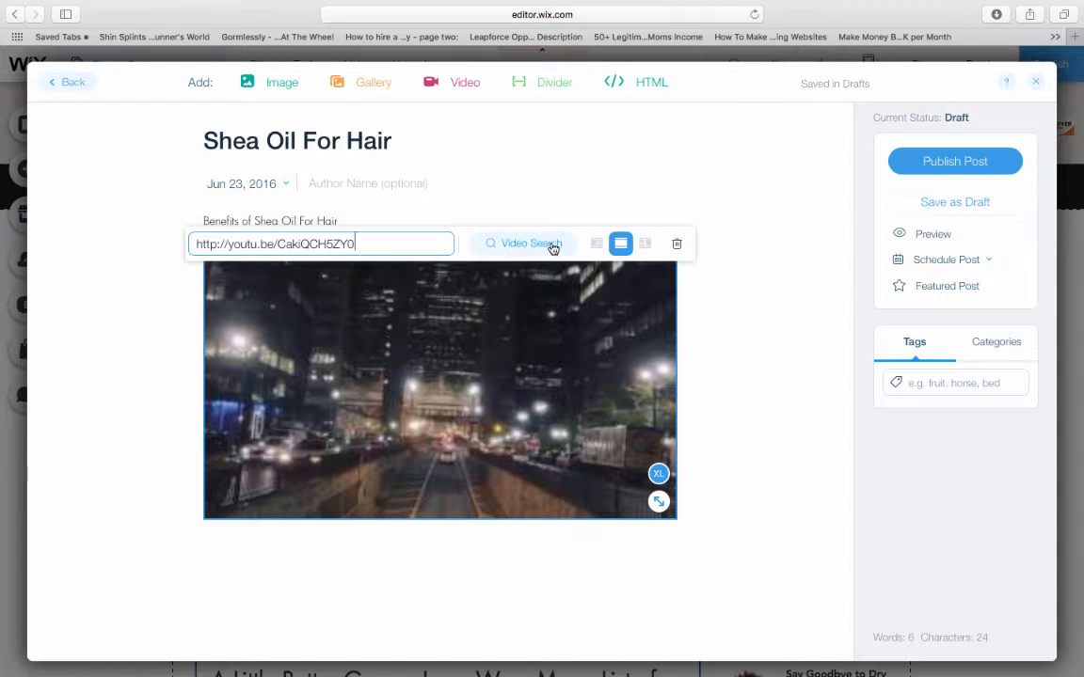
{"action": "left_click", "coordinate": [677, 245]}
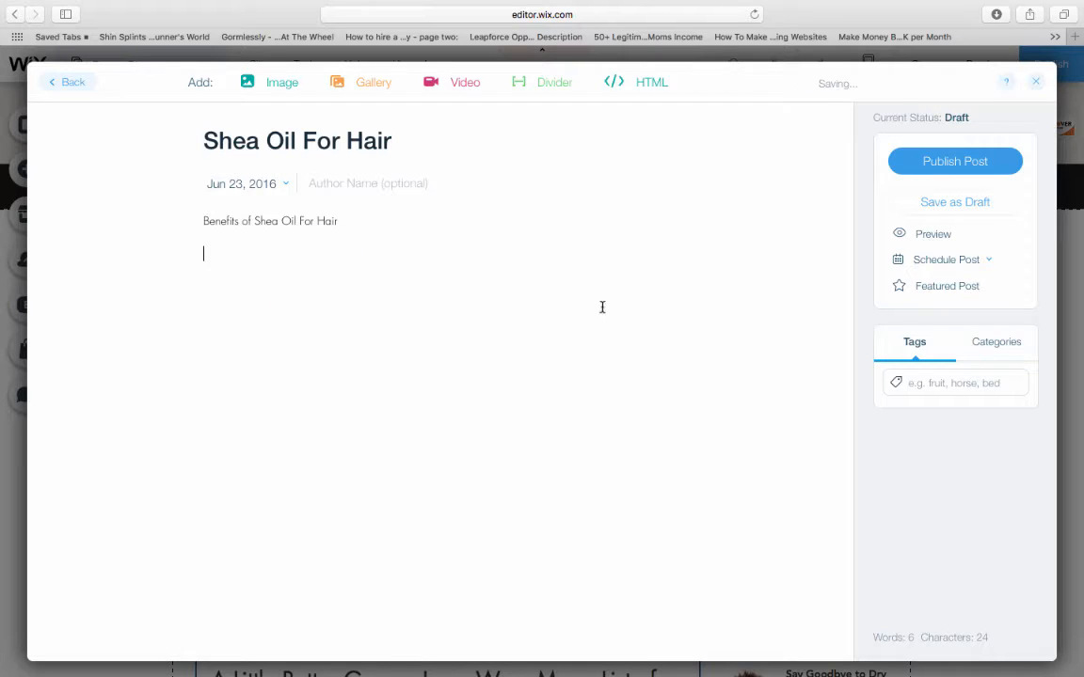
{"action": "left_click", "coordinate": [641, 85]}
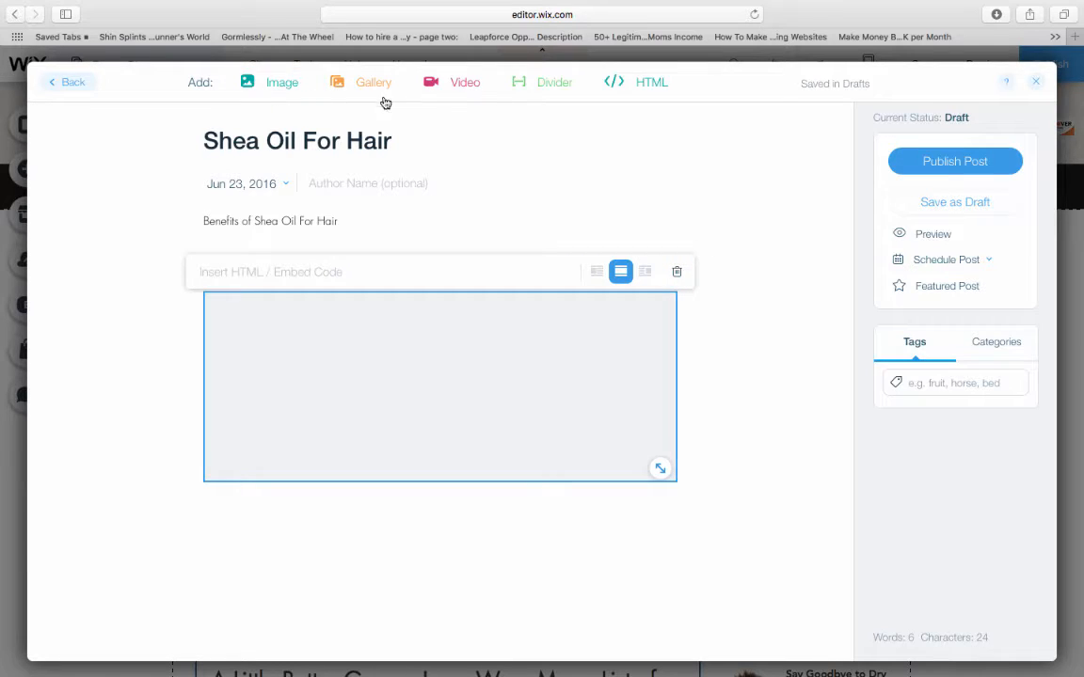
{"action": "left_click", "coordinate": [675, 273]}
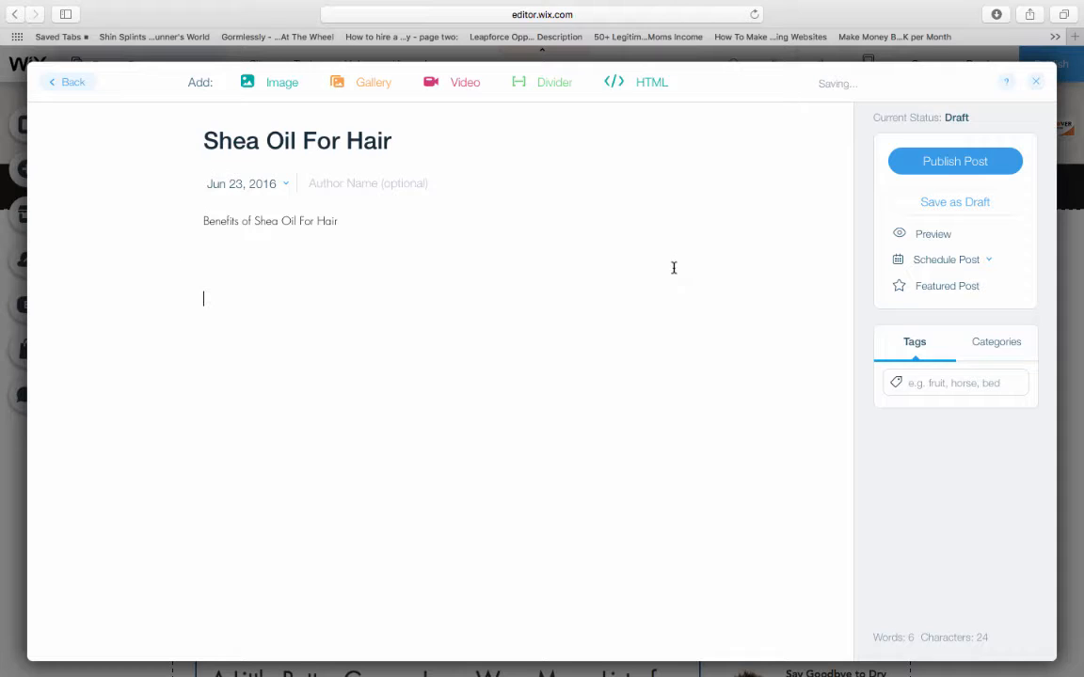
Insert the default video below the "Benefits of Shea Oil For Hair" text and deselect it
{"action": "left_click", "coordinate": [431, 92]}
{"action": "left_click", "coordinate": [772, 467]}
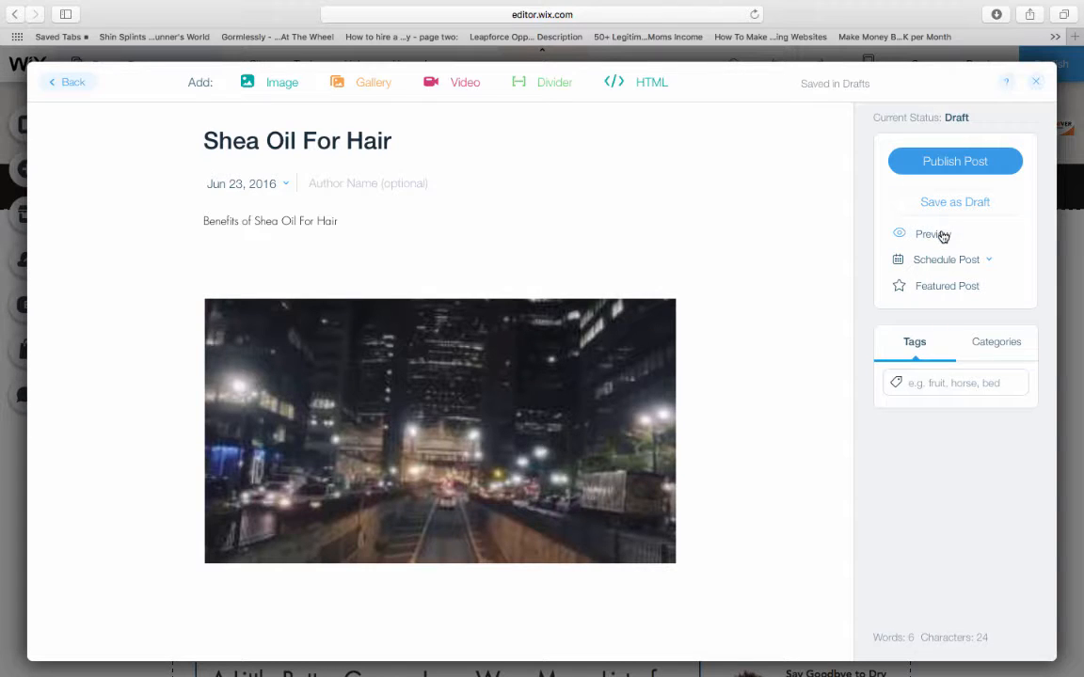
Publish the "Shea Oil For Hair" post and postpone sharing it on social networks
{"action": "mouse_move", "coordinate": [944, 267]}
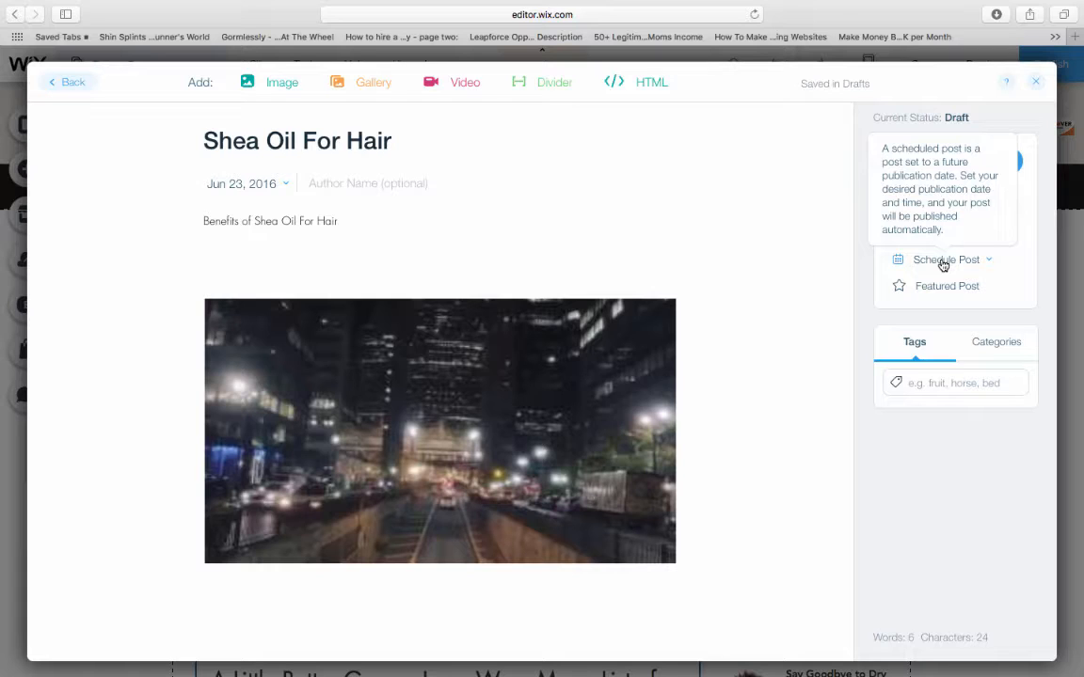
{"action": "mouse_move", "coordinate": [948, 296]}
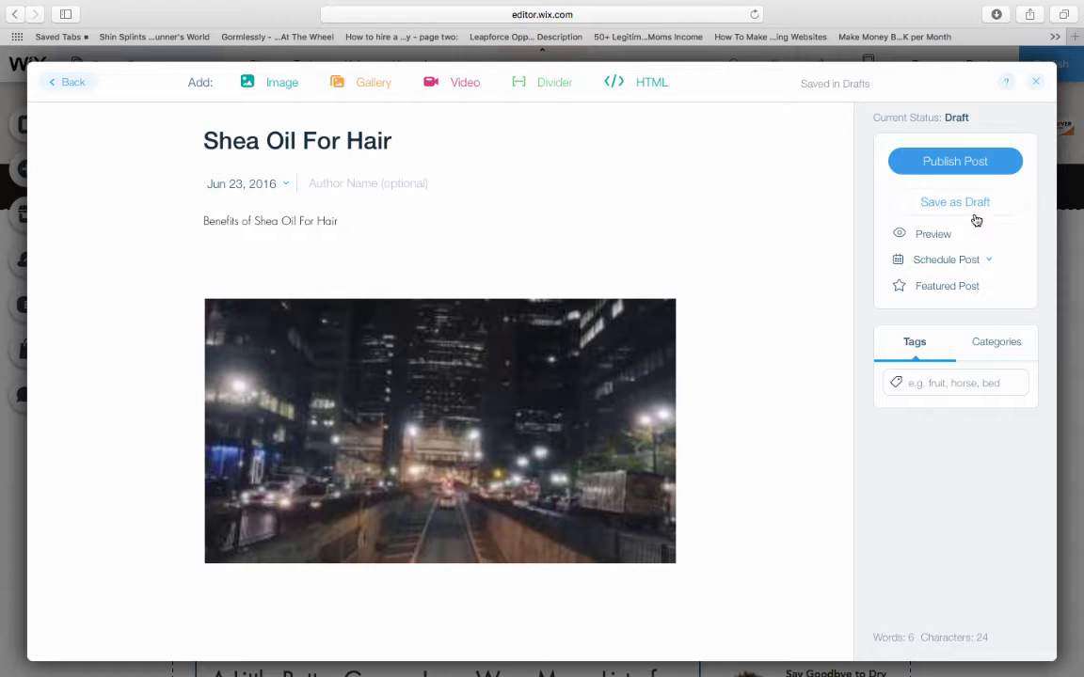
{"action": "left_click", "coordinate": [1008, 160]}
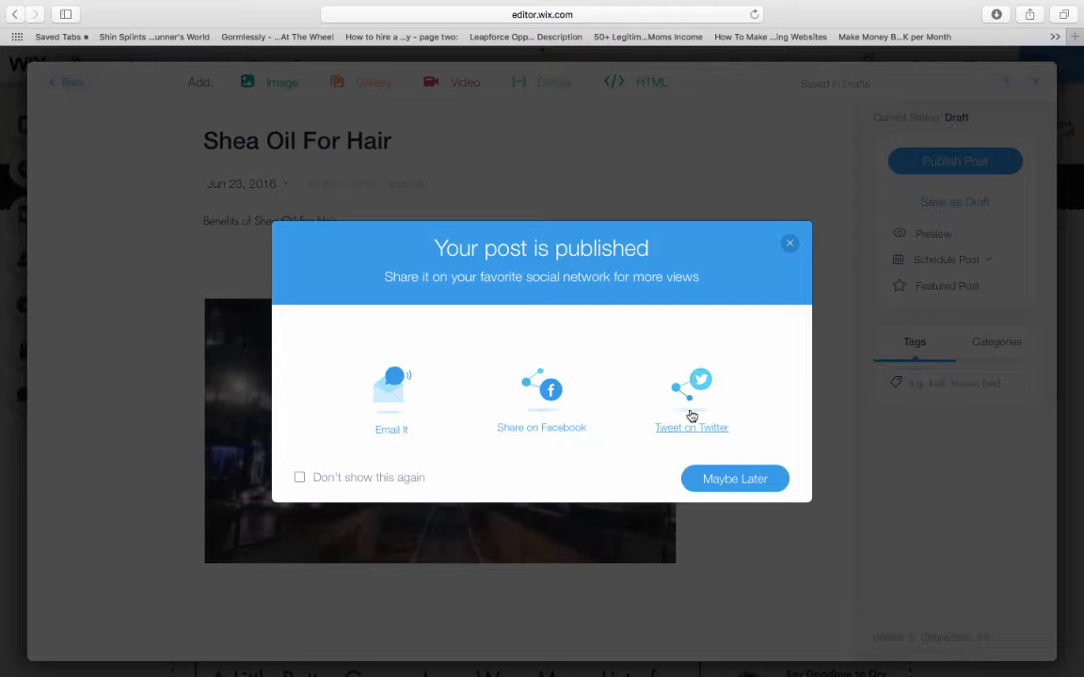
{"action": "left_click", "coordinate": [753, 480]}
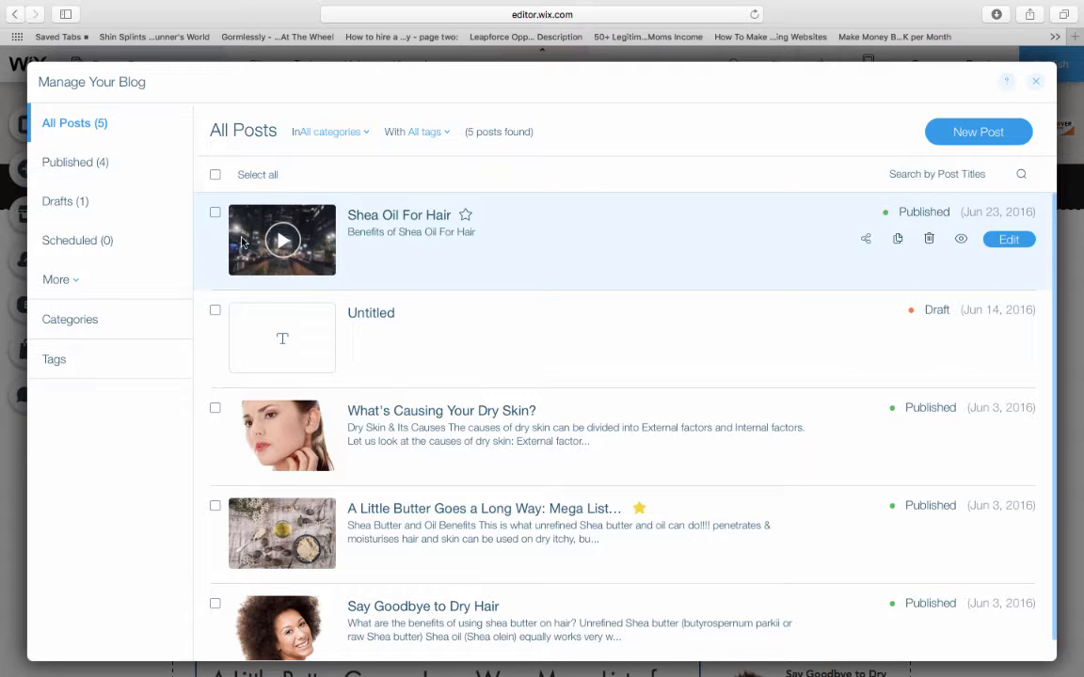
Check the category options for the "Shea Oil For Hair" post and move the post to the trash
{"action": "left_click", "coordinate": [215, 216]}
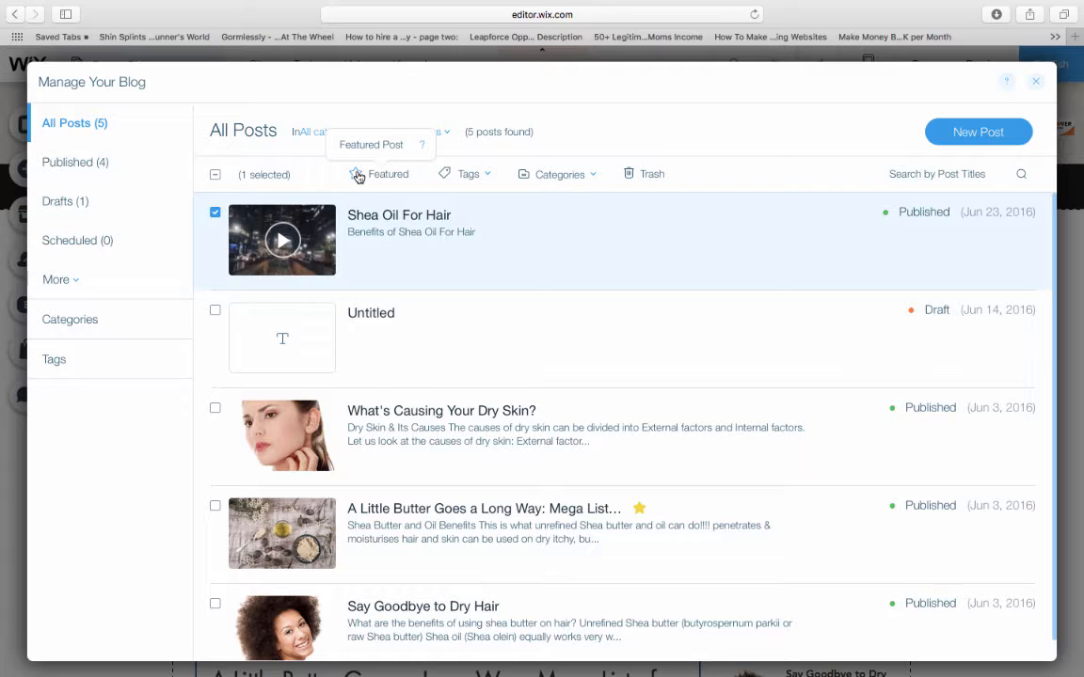
{"action": "left_click", "coordinate": [580, 179]}
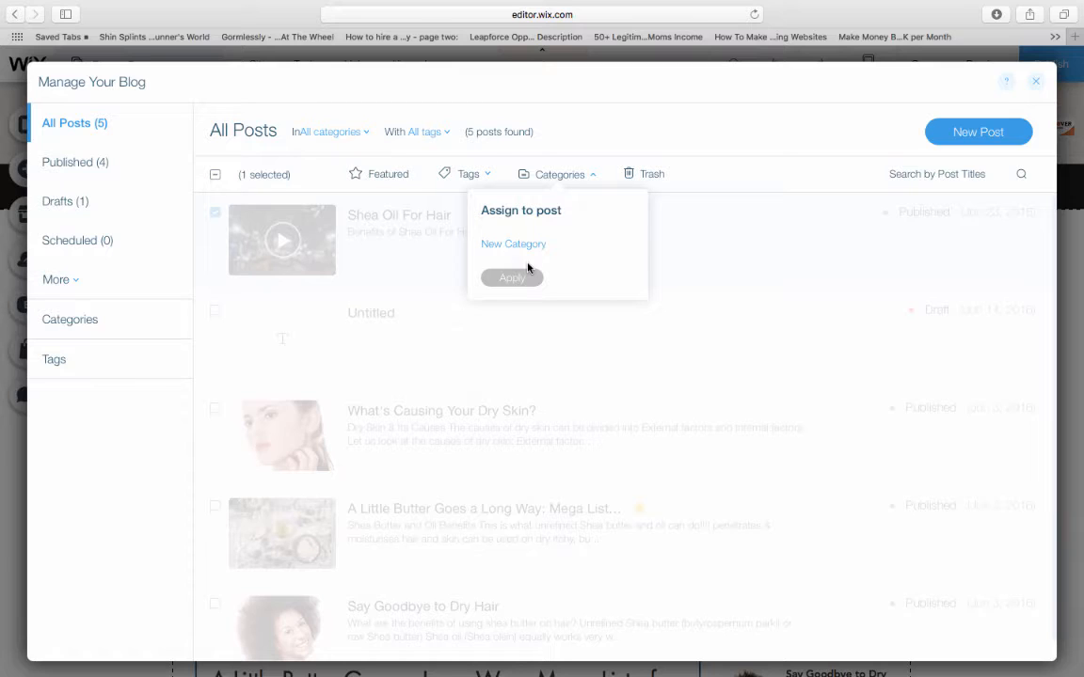
{"action": "left_click", "coordinate": [629, 139]}
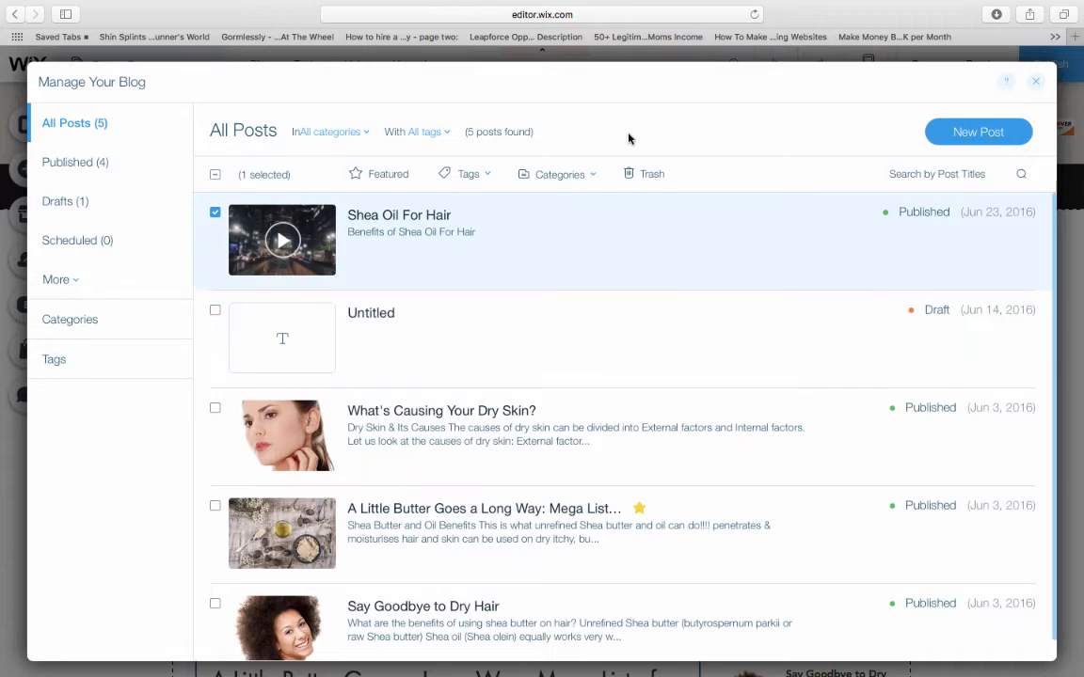
{"action": "left_click", "coordinate": [662, 179]}
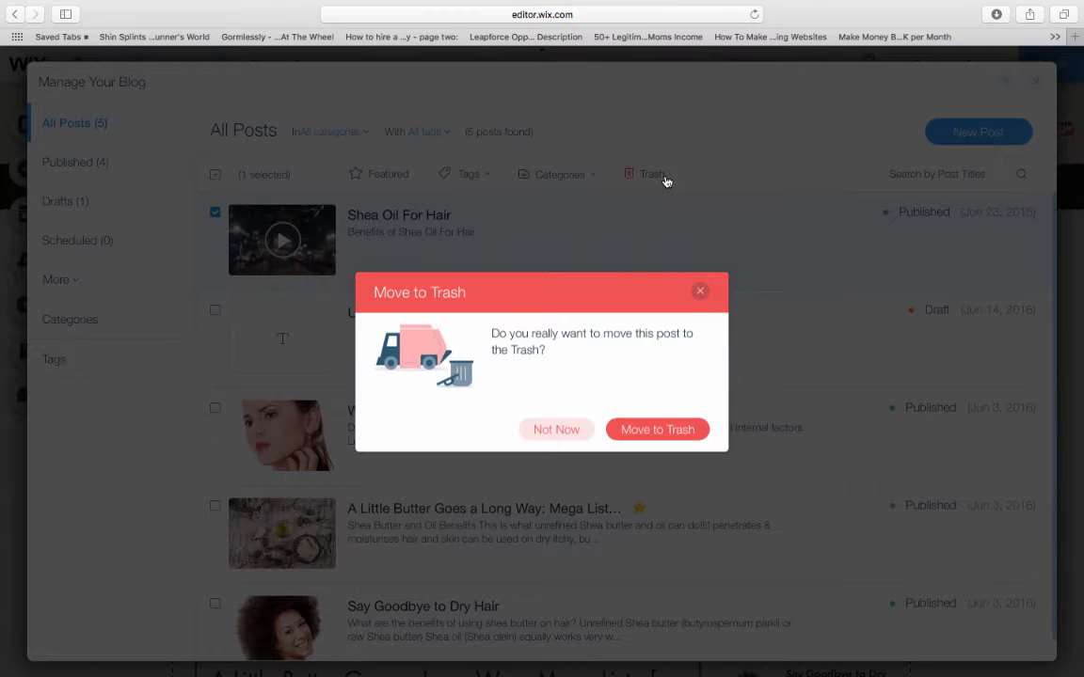
{"action": "left_click", "coordinate": [649, 431]}
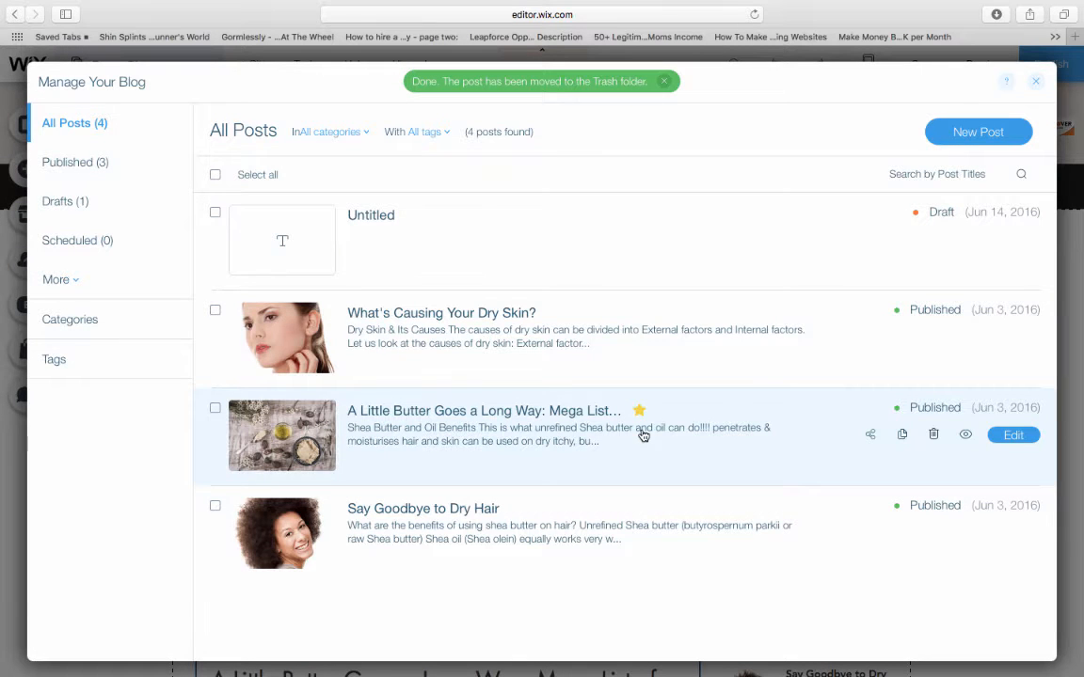
Among the published posts, unfeature "A Little Butter Goes a Long Way" and mark it as featured again
{"action": "left_click", "coordinate": [104, 165]}
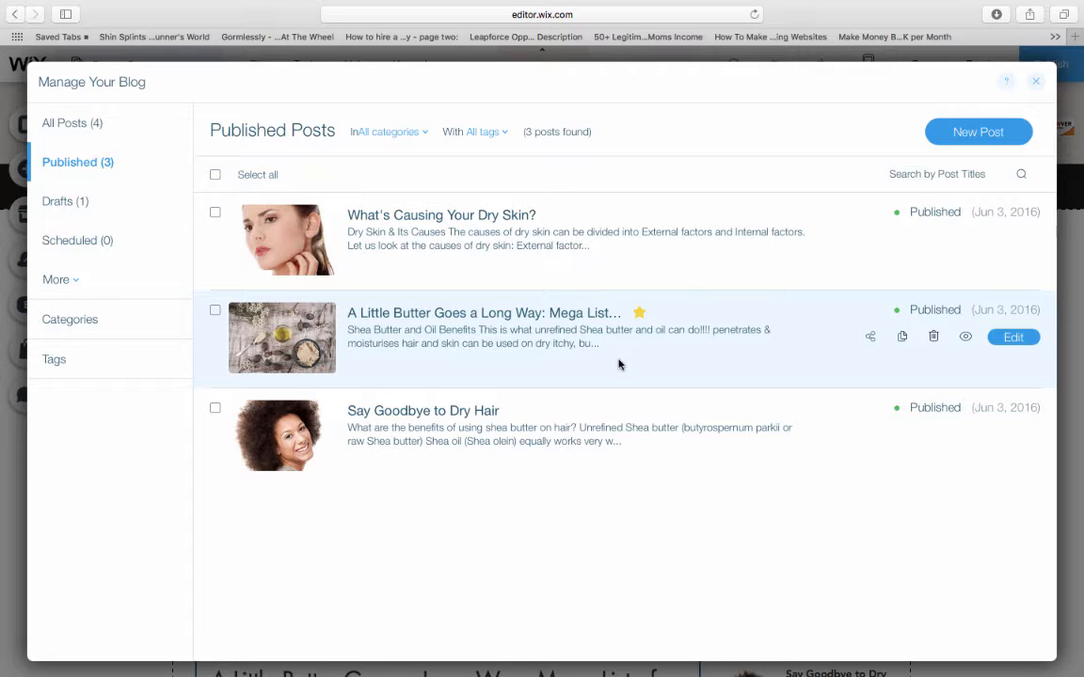
{"action": "left_click", "coordinate": [639, 313]}
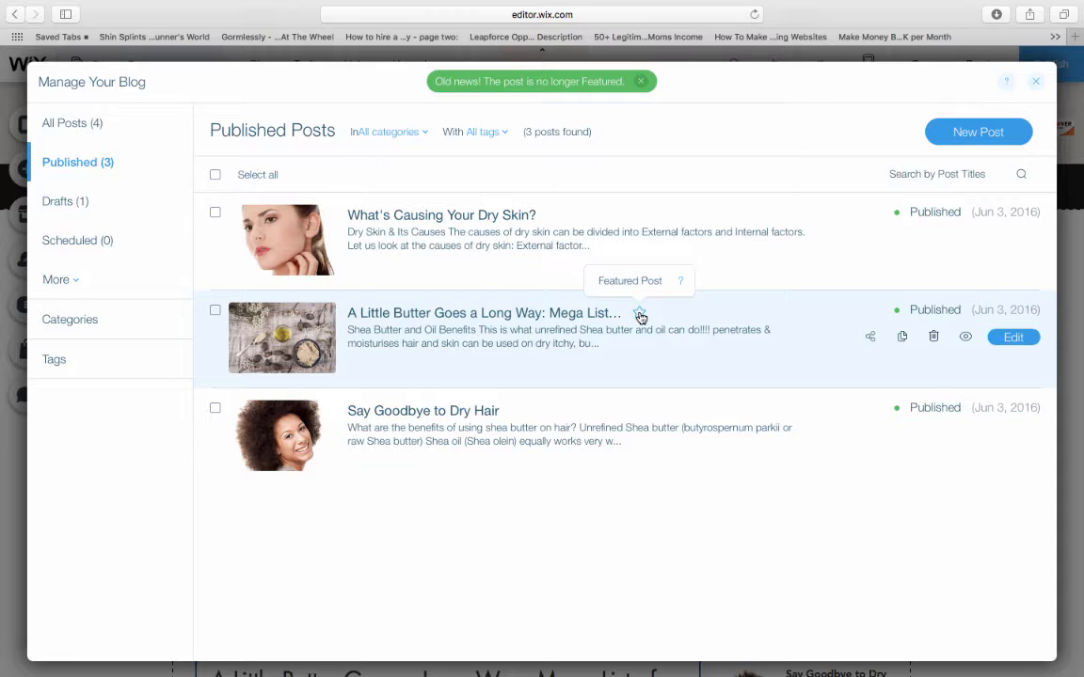
{"action": "left_click", "coordinate": [638, 314]}
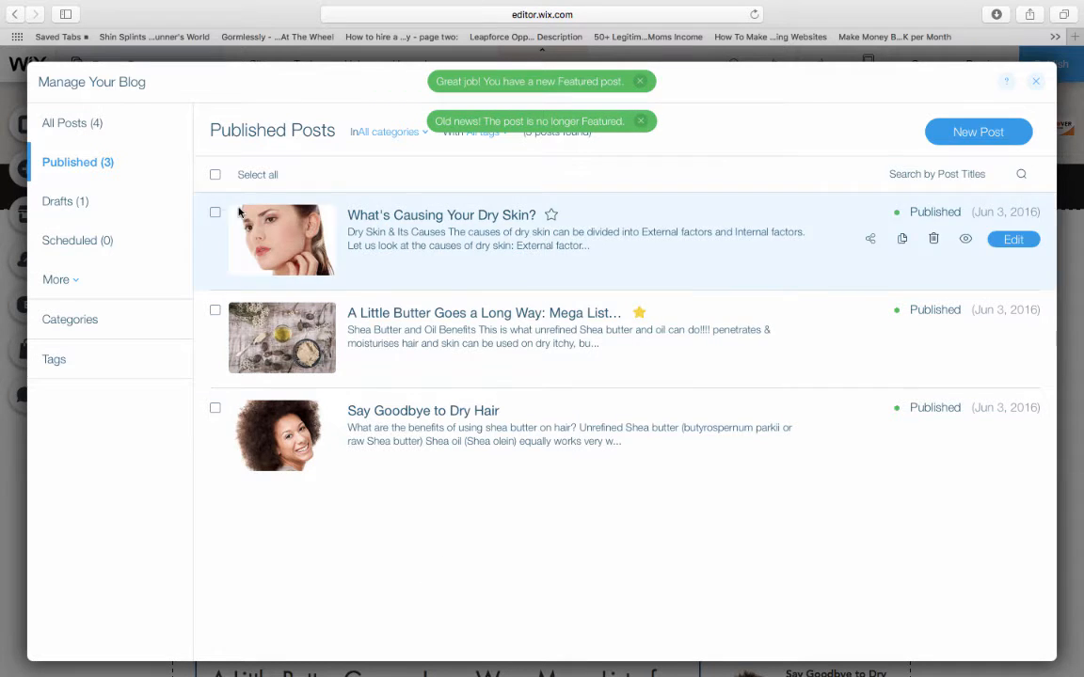
Review the blog's drafts, additional post folders, categories and tags, and close the blog manager
{"action": "left_click", "coordinate": [131, 202]}
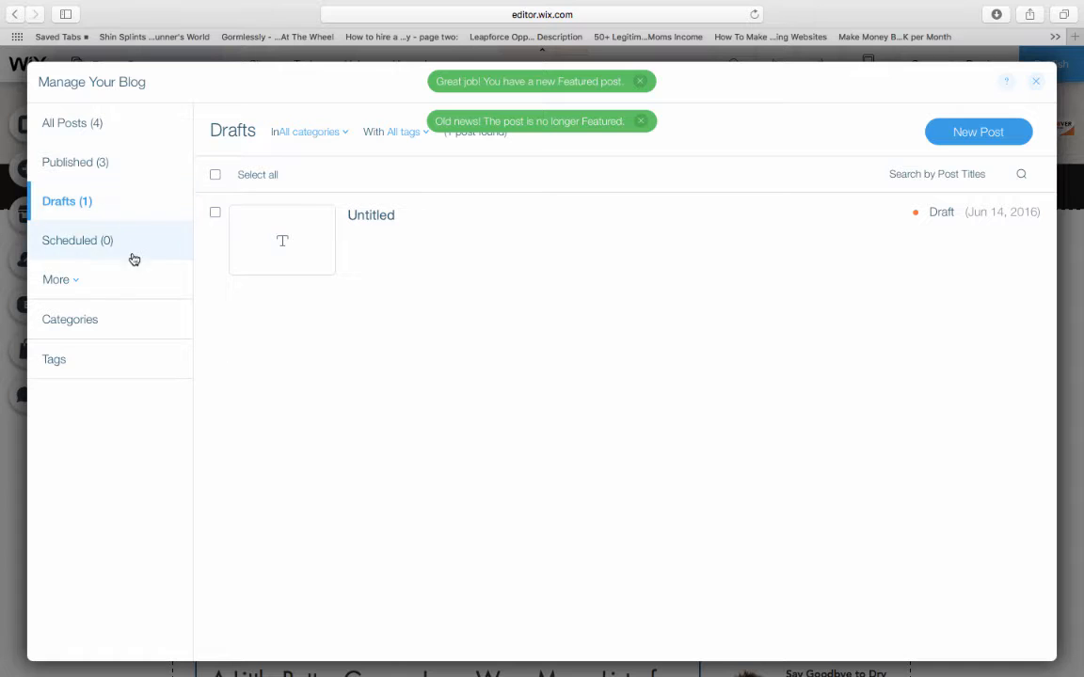
{"action": "left_click", "coordinate": [60, 282]}
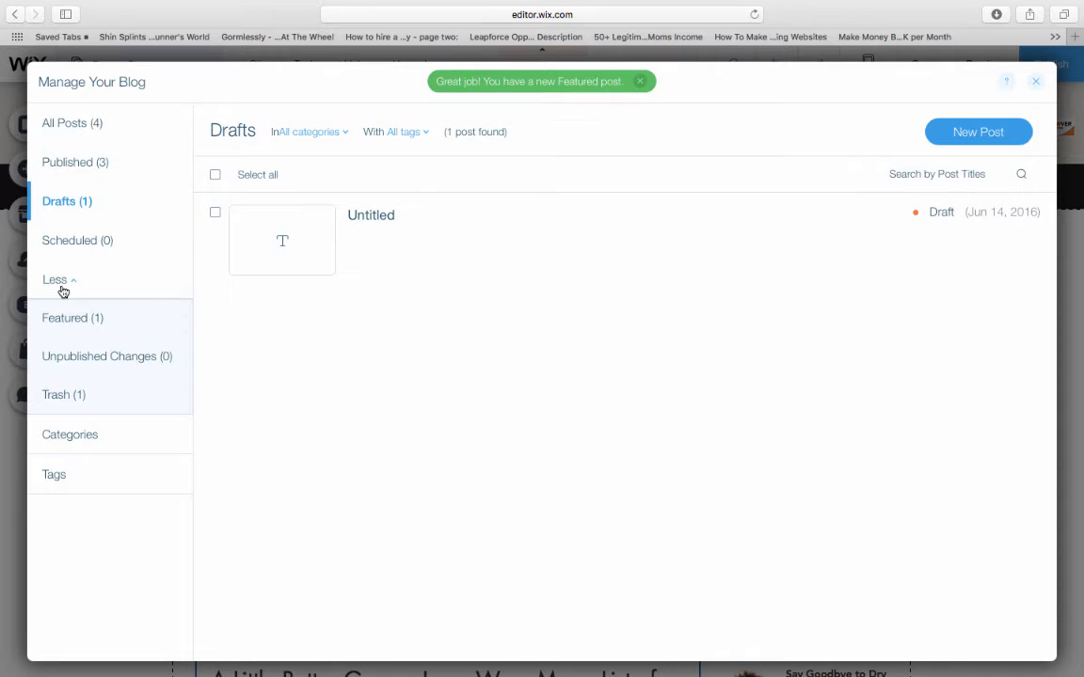
{"action": "left_click", "coordinate": [87, 438]}
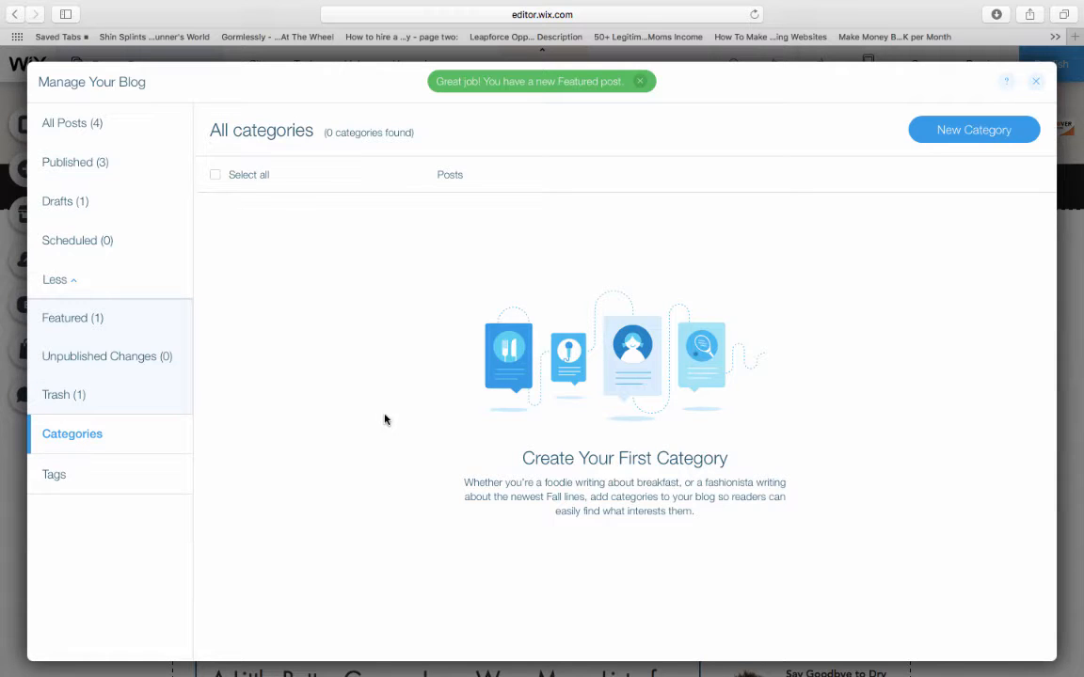
{"action": "left_click", "coordinate": [124, 484]}
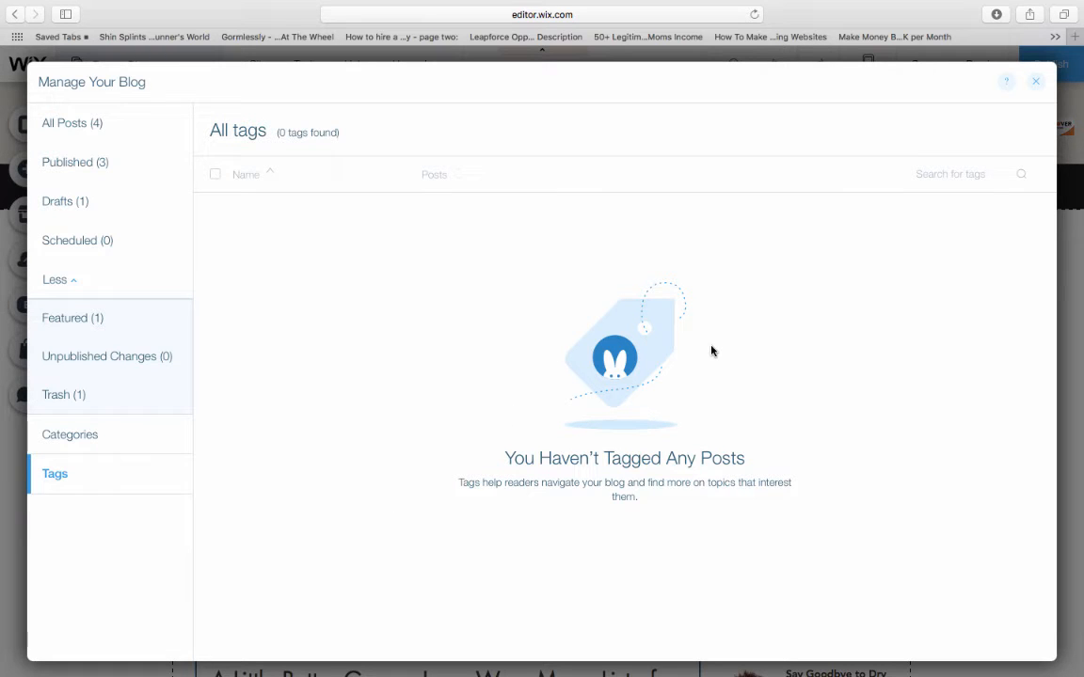
{"action": "left_click", "coordinate": [1037, 84]}
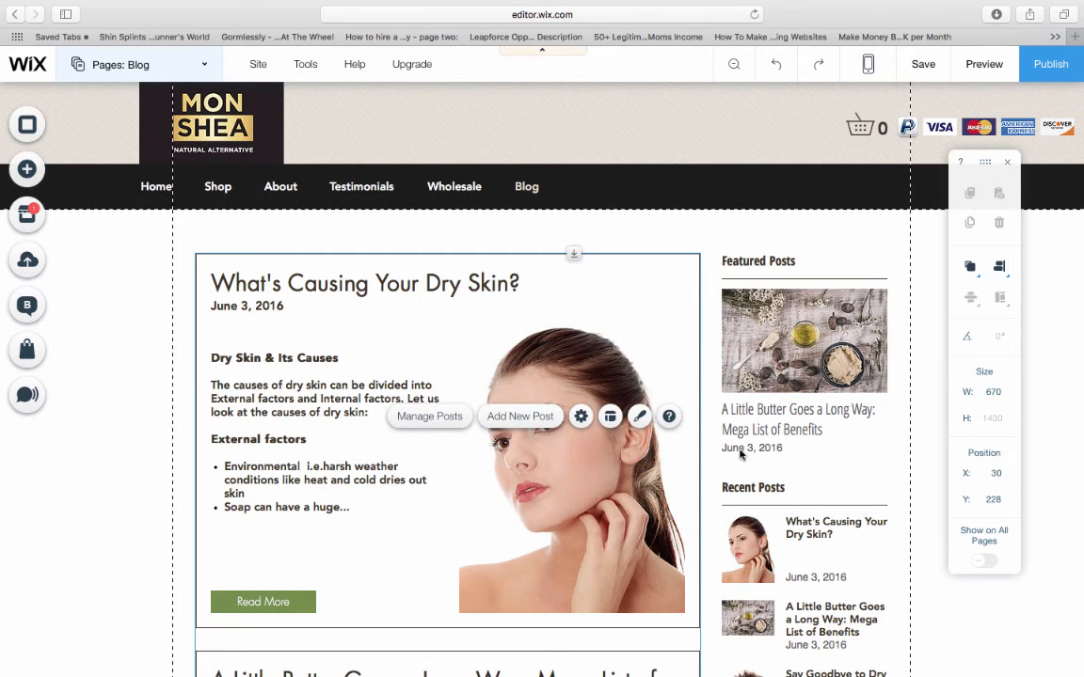
Look over the blog page's post feed and its Featured Posts, Recent Posts, Archive and Follow Us sections
{"action": "scroll", "coordinate": [715, 471], "scroll_direction": "down", "scroll_amount": 3}
{"action": "scroll", "coordinate": [746, 466], "scroll_direction": "up", "scroll_amount": 2}
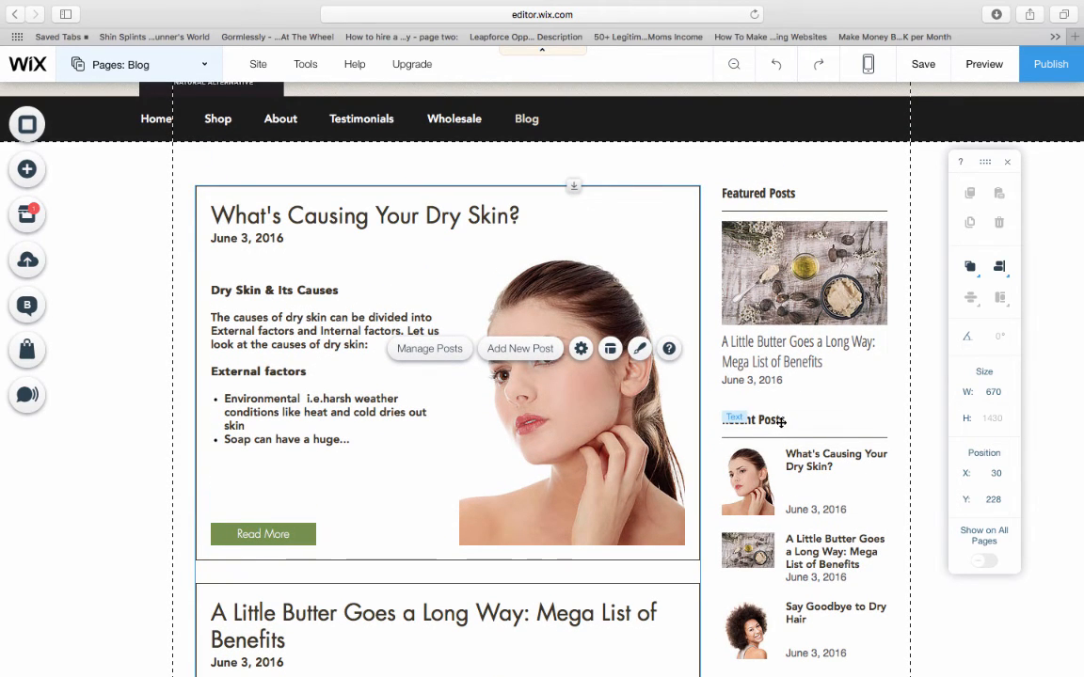
{"action": "scroll", "coordinate": [776, 564], "scroll_direction": "down", "scroll_amount": 3}
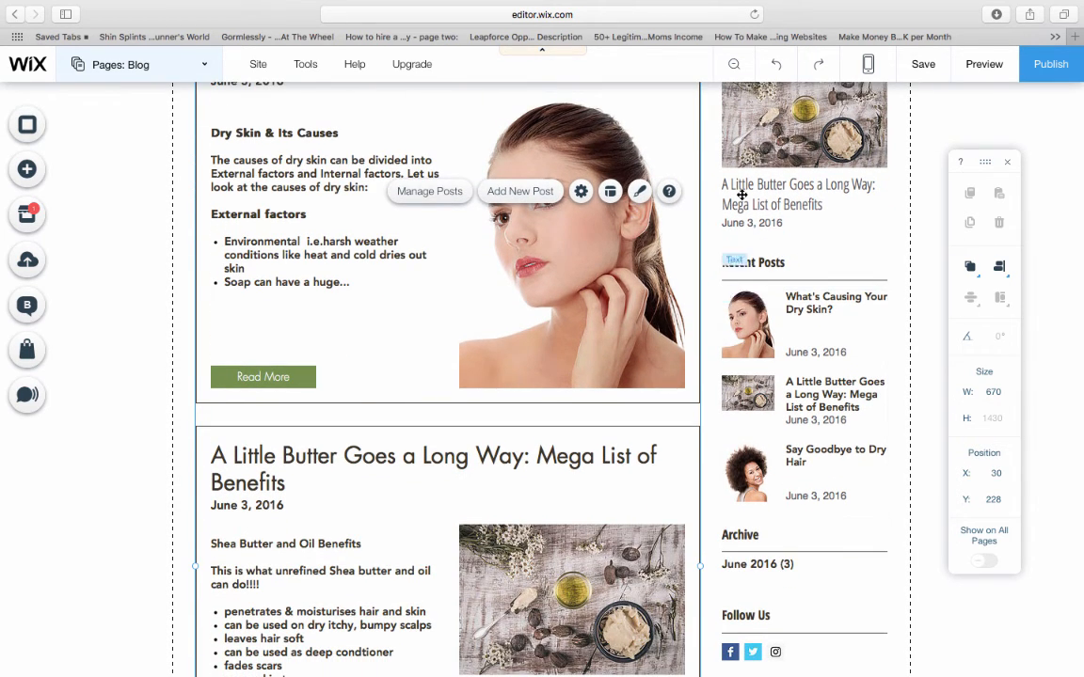
{"action": "scroll", "coordinate": [807, 565], "scroll_direction": "down", "scroll_amount": 4}
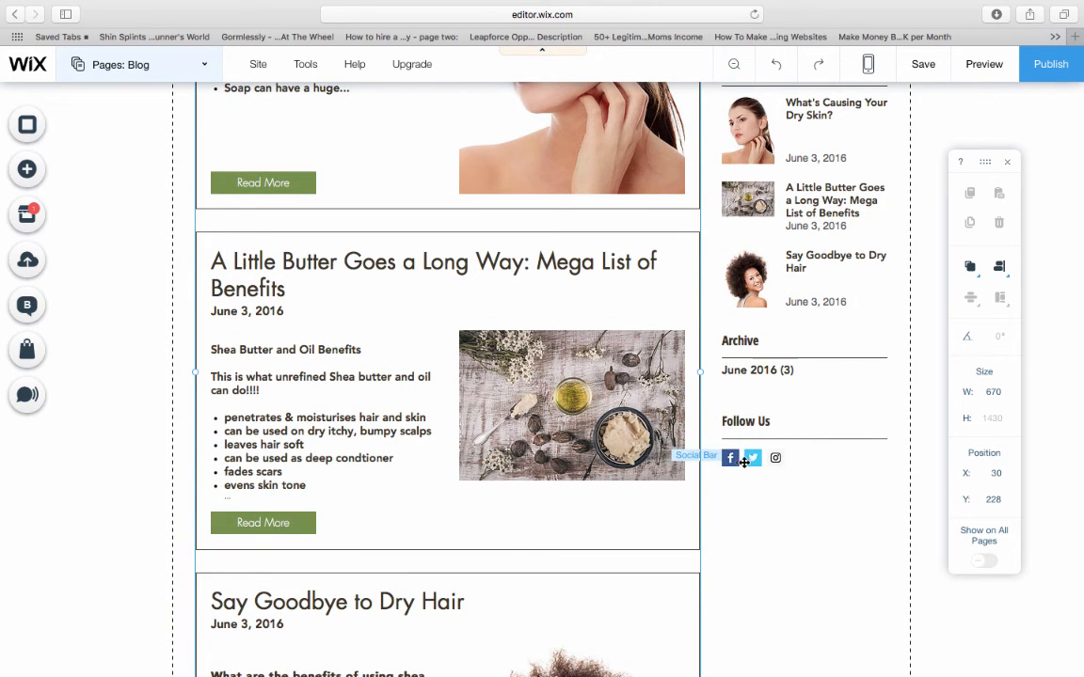
{"action": "scroll", "coordinate": [707, 543], "scroll_direction": "up", "scroll_amount": 1}
{"action": "scroll", "coordinate": [703, 544], "scroll_direction": "up", "scroll_amount": 2}
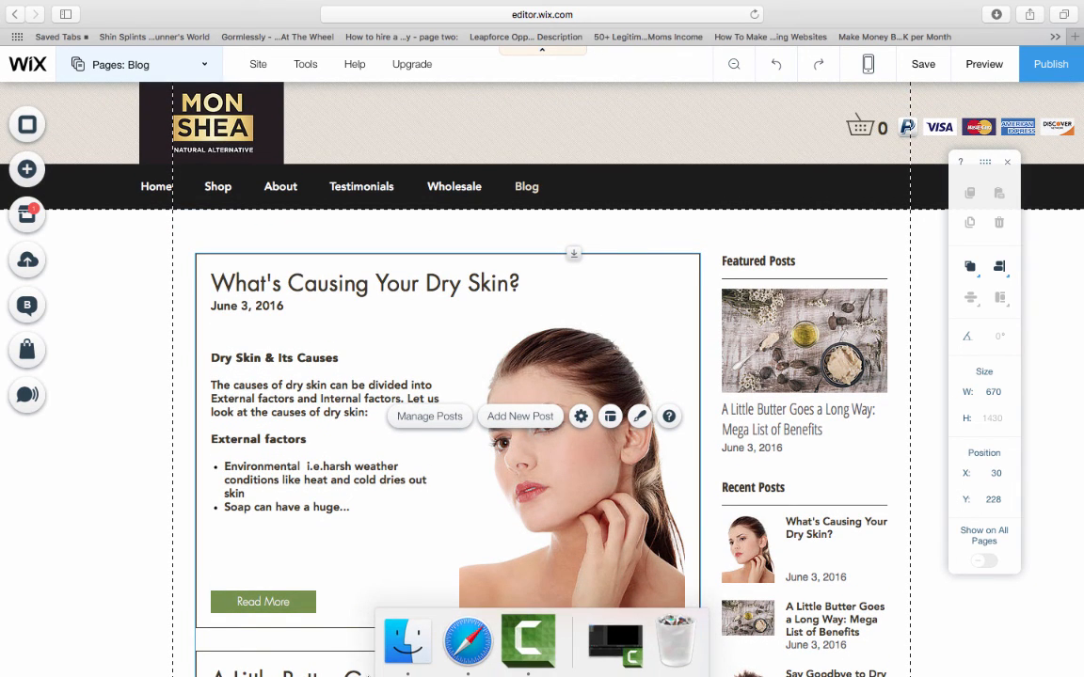
{"action": "mouse_move", "coordinate": [491, 5]}
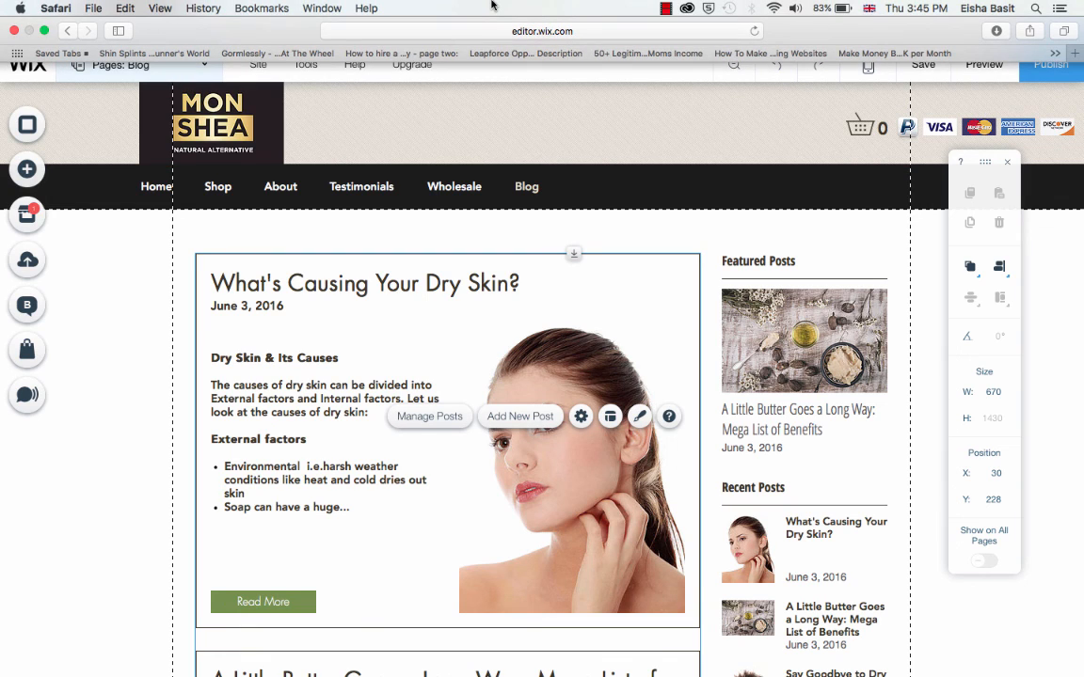